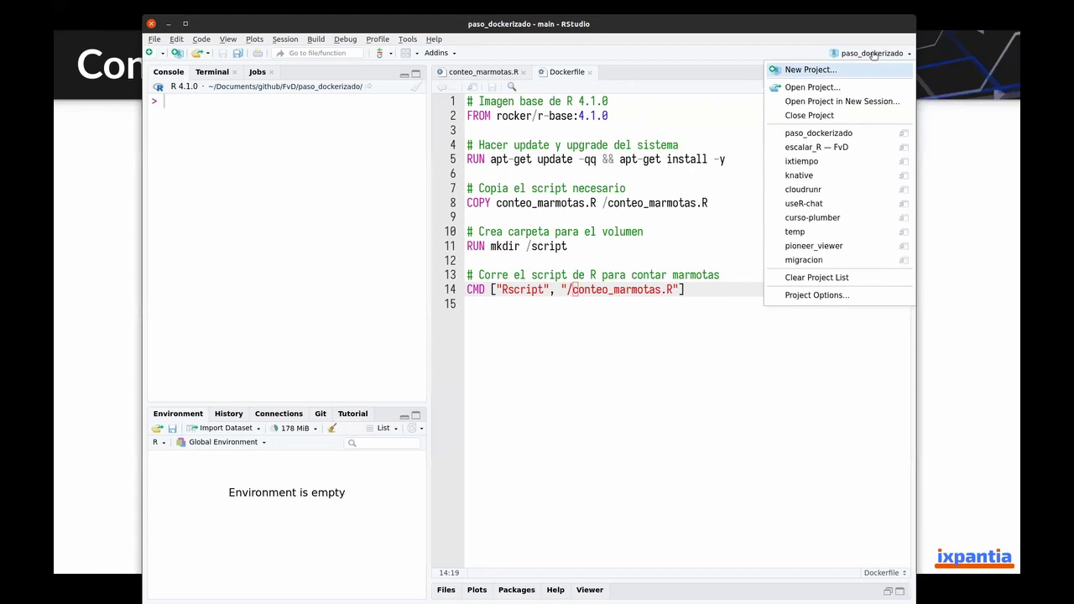
Switch to the escalar_R project, collapse the Git pane and open pipeline_distancias.json.
click(815, 147)
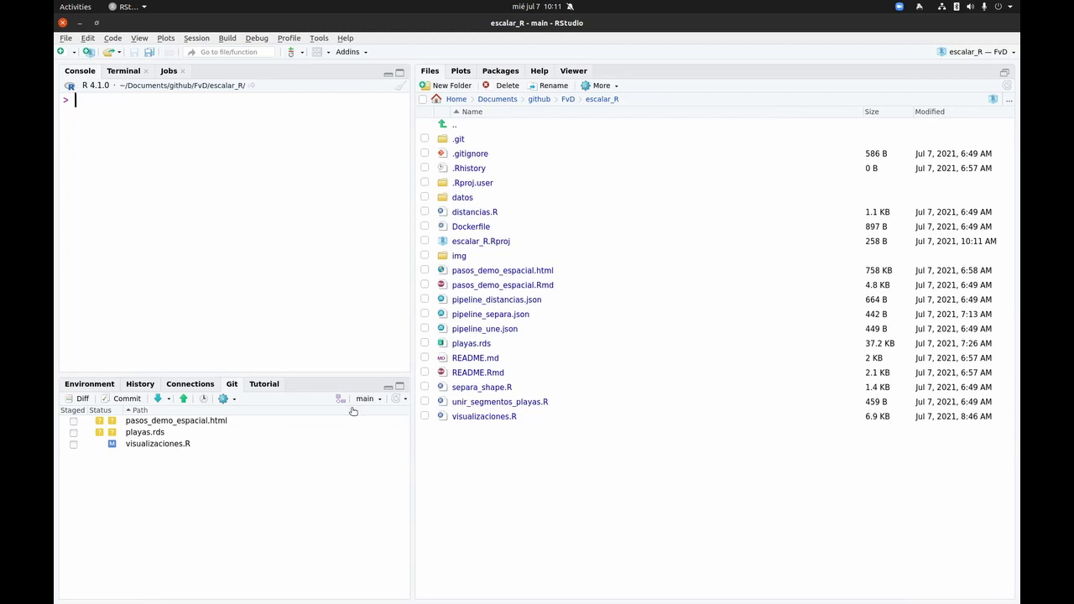
drag(291, 376, 288, 587)
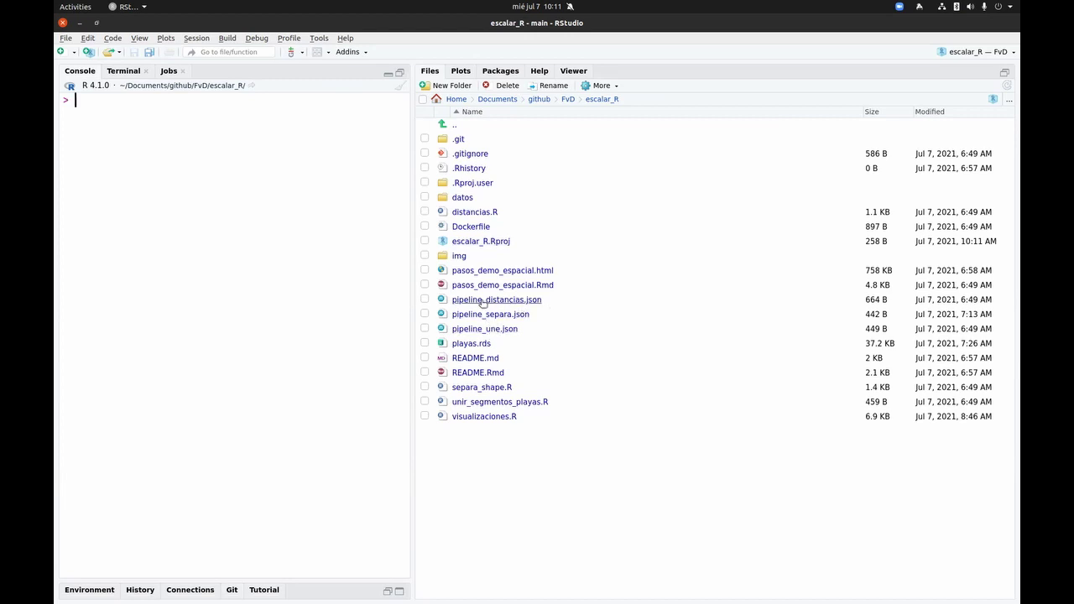
click(484, 300)
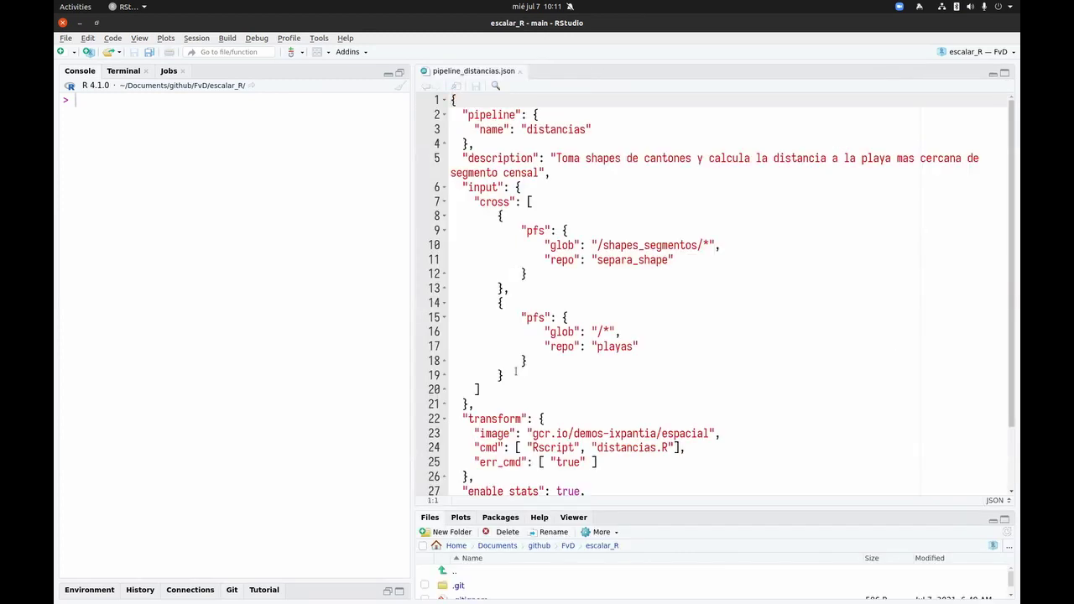
Widen the code editor and examine the name and description entries of the distancias pipeline.
double_click(550, 129)
click(553, 199)
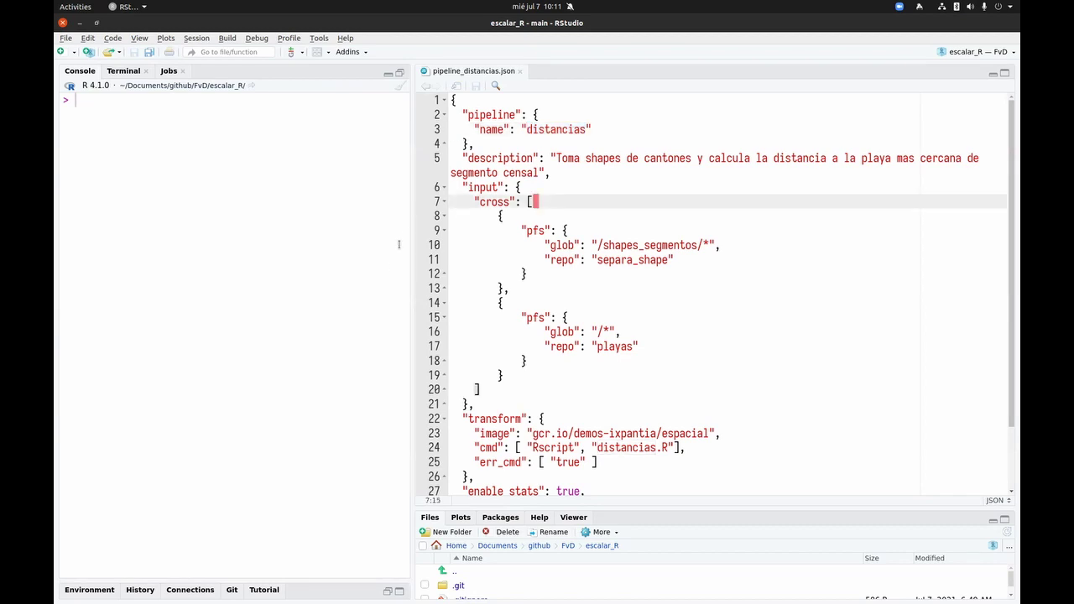
drag(411, 267, 156, 279)
drag(201, 109, 349, 131)
drag(290, 174, 178, 157)
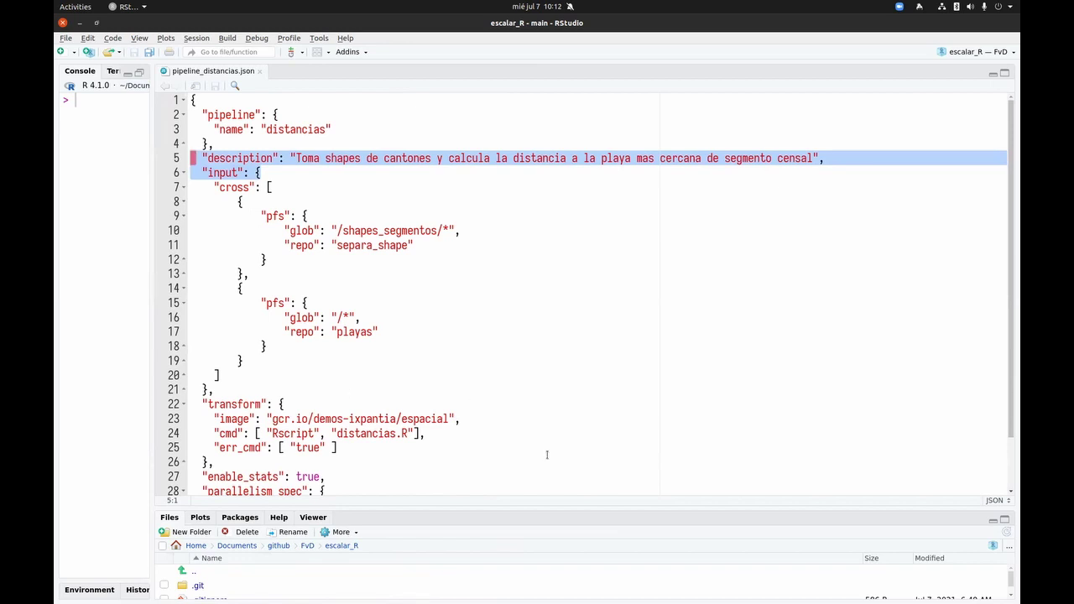
Open pipeline_separa.json from the project files and enlarge the editor to show the whole file.
drag(561, 508, 492, 296)
click(251, 543)
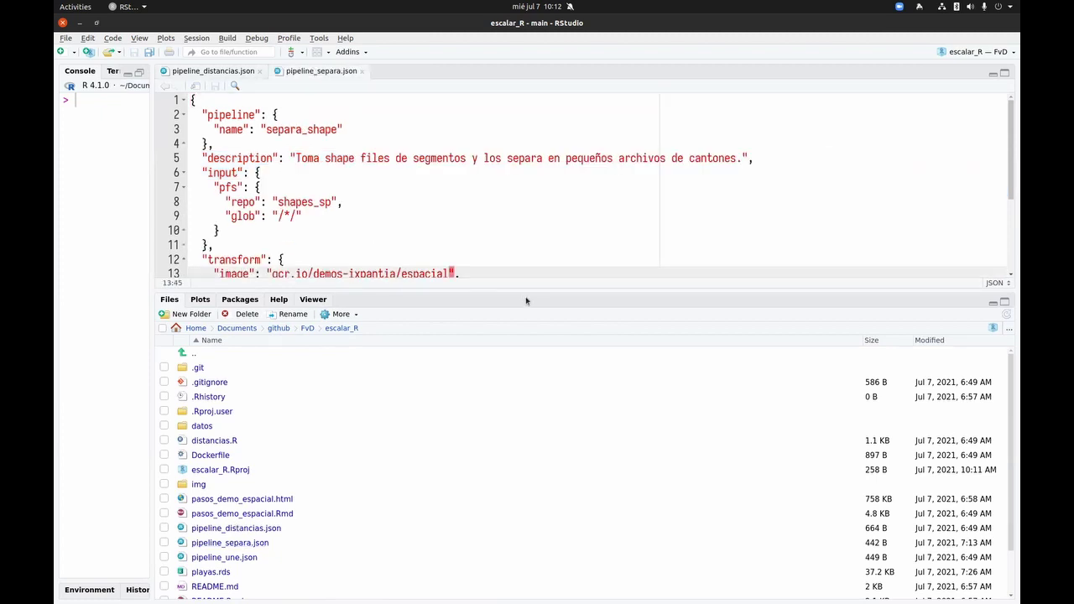
drag(523, 290, 537, 522)
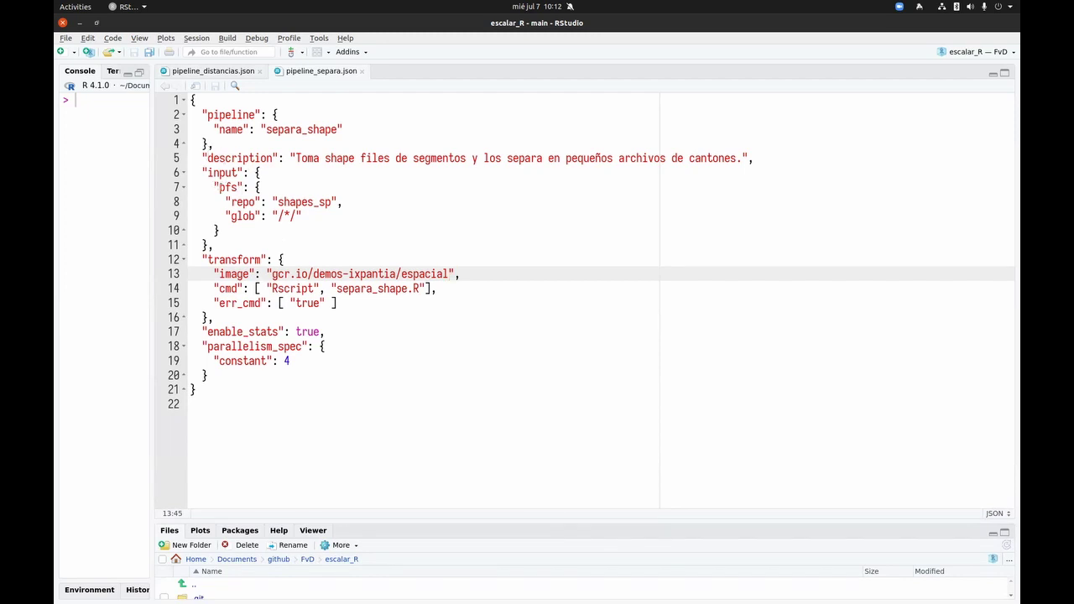
Examine the pfs input block of pipeline_separa.json, highlighting its repo and glob entries.
click(220, 186)
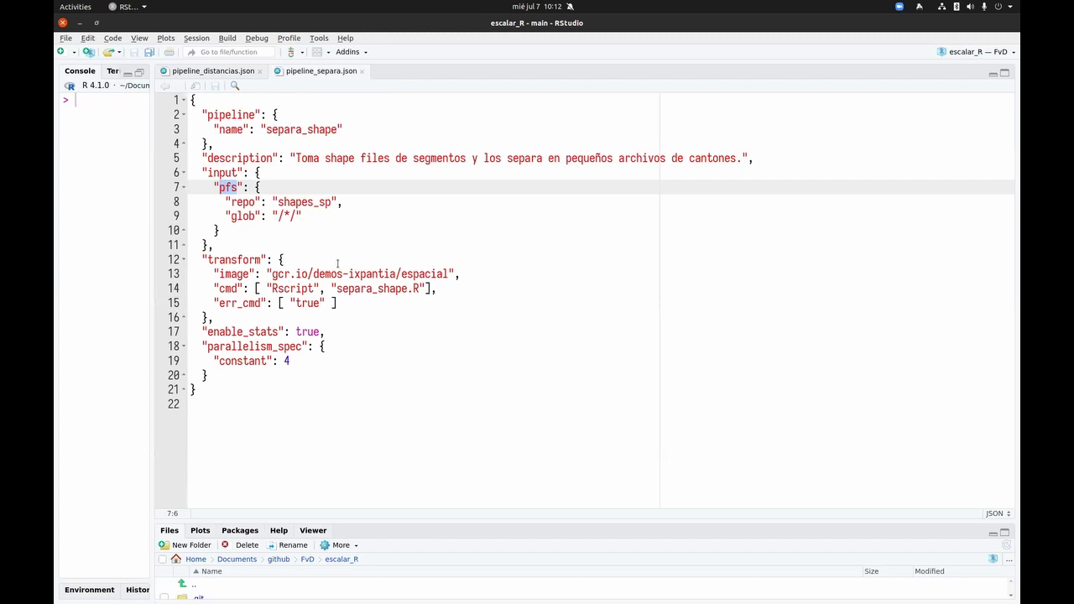
click(308, 216)
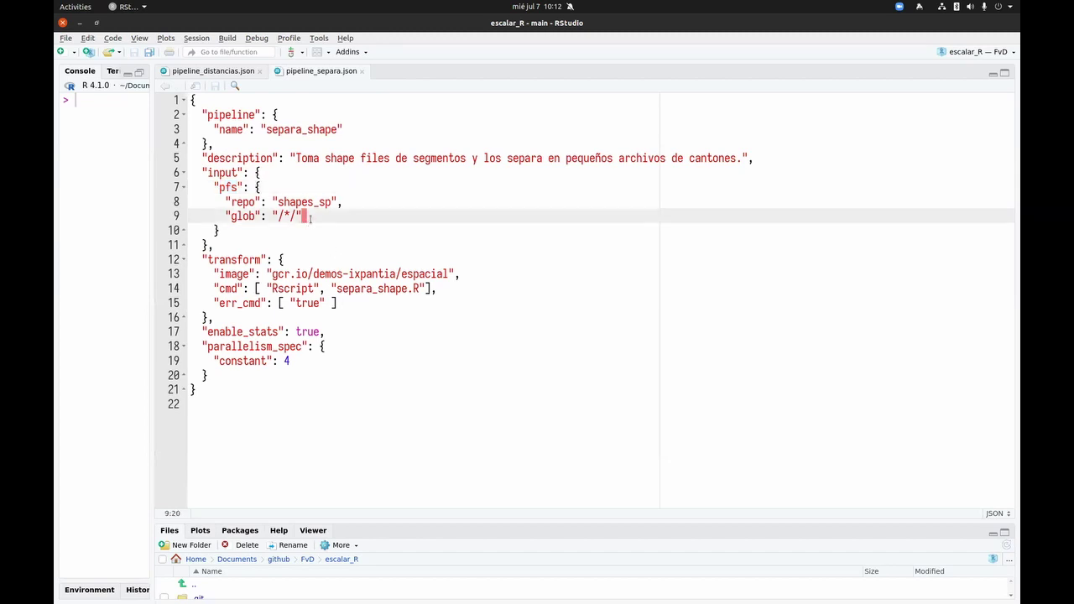
click(342, 203)
drag(341, 203, 169, 205)
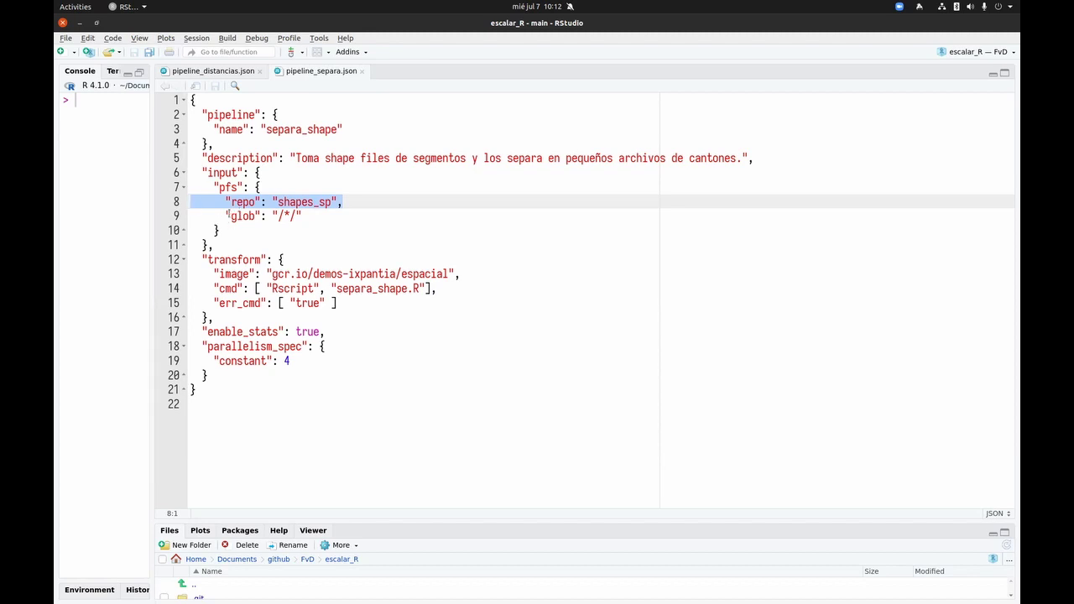
drag(225, 216, 319, 214)
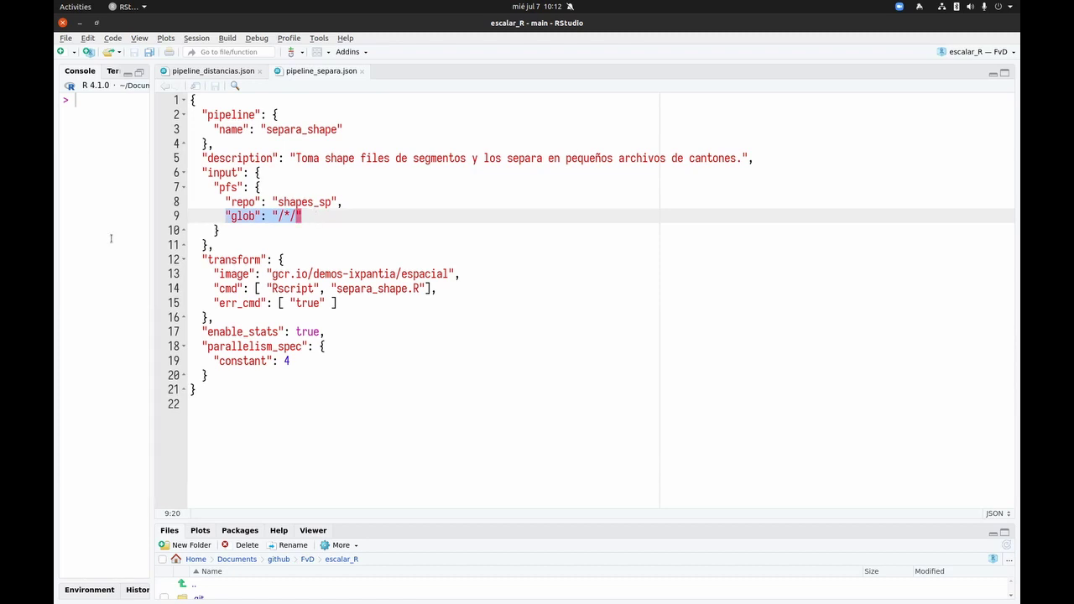
double_click(248, 217)
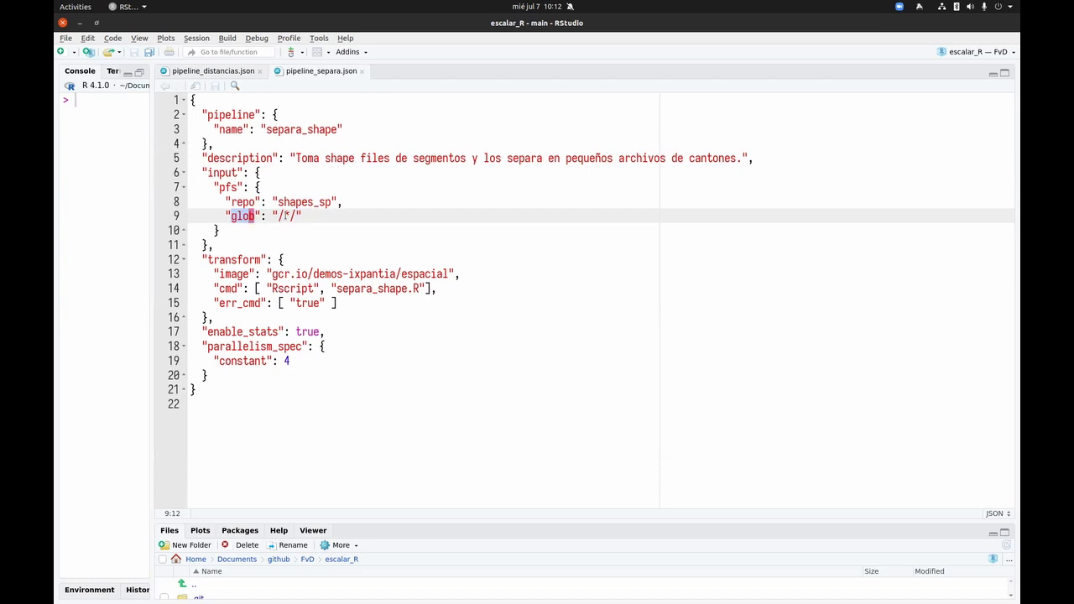
Examine the transform section of pipeline_separa.json, highlighting its image entry, and look over the project's file list.
double_click(246, 258)
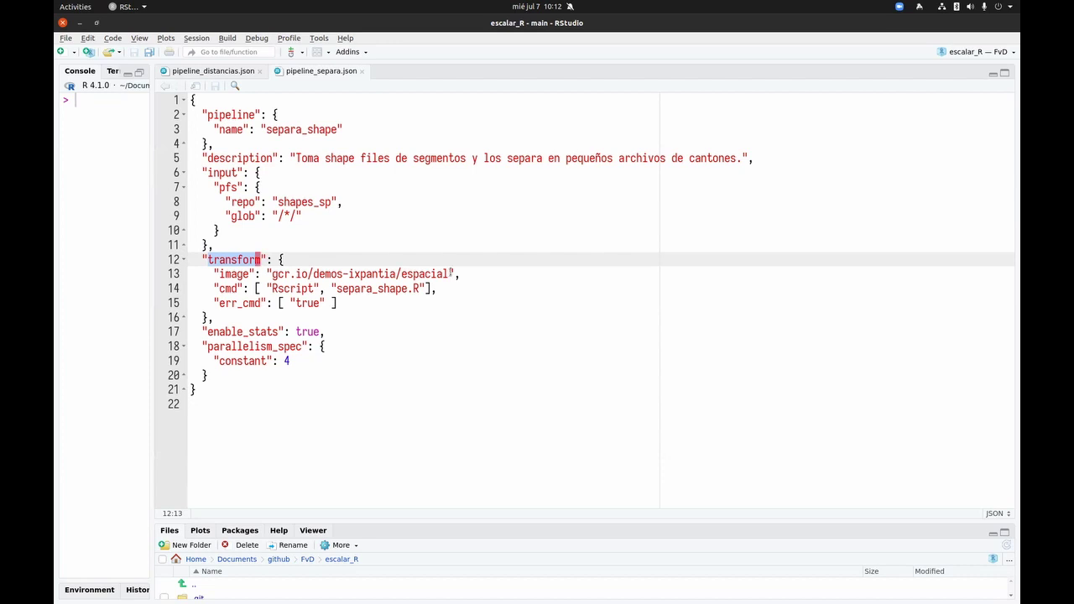
drag(451, 273, 192, 275)
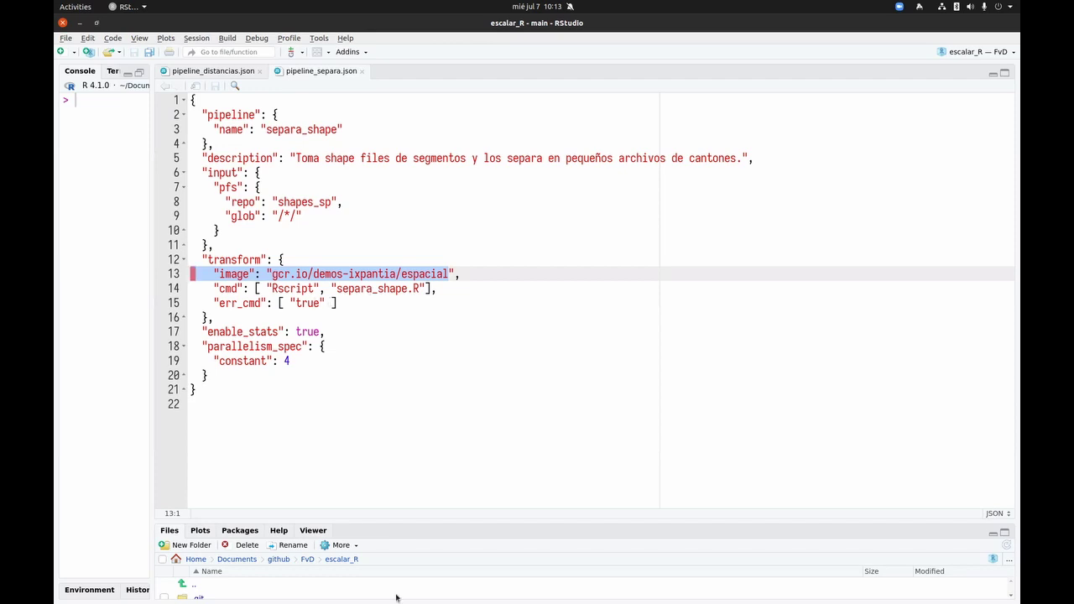
click(383, 522)
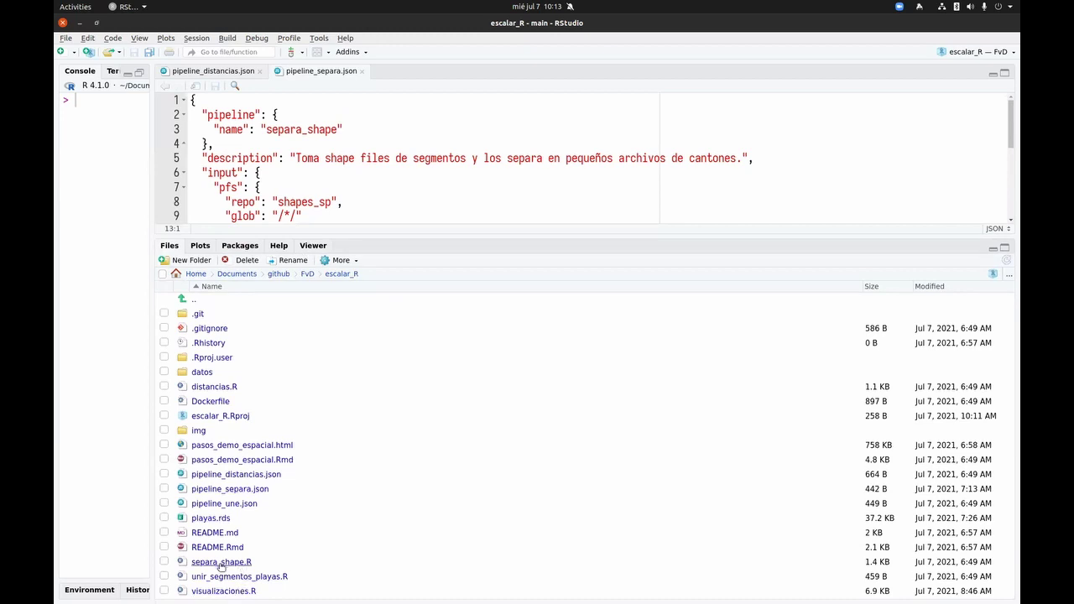
scroll(444, 164, down, 3)
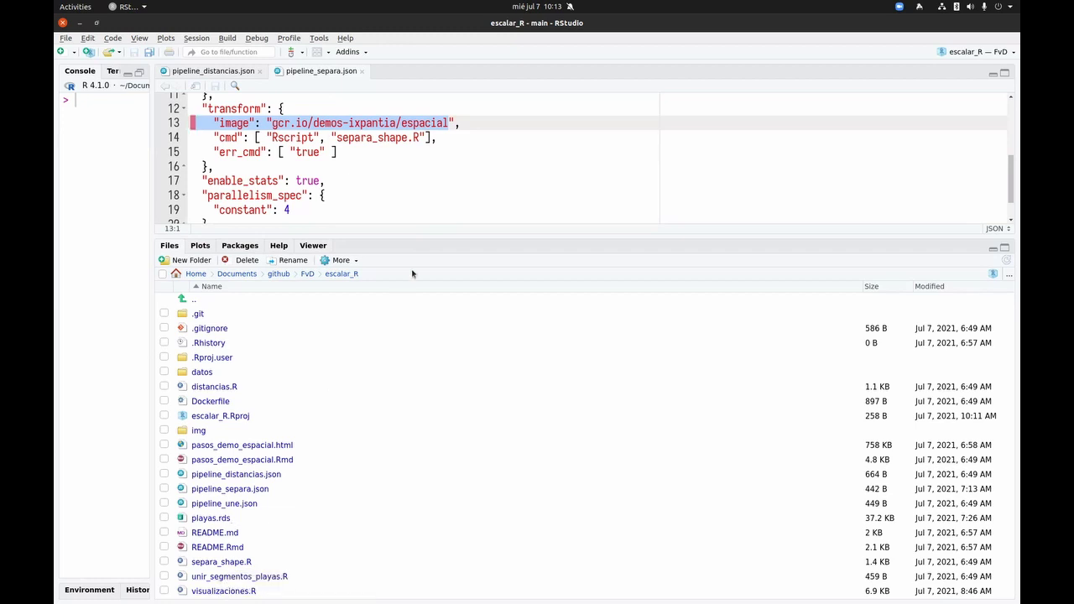
Open the project's Dockerfile and enlarge the editor to show most of its contents.
drag(435, 235, 439, 274)
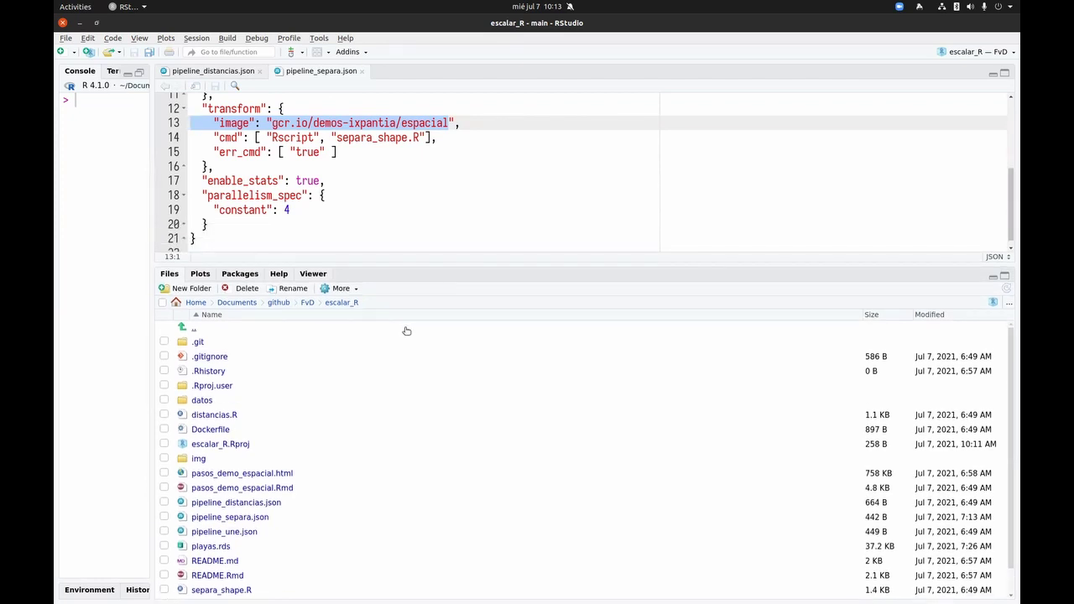
click(210, 430)
drag(436, 278, 439, 565)
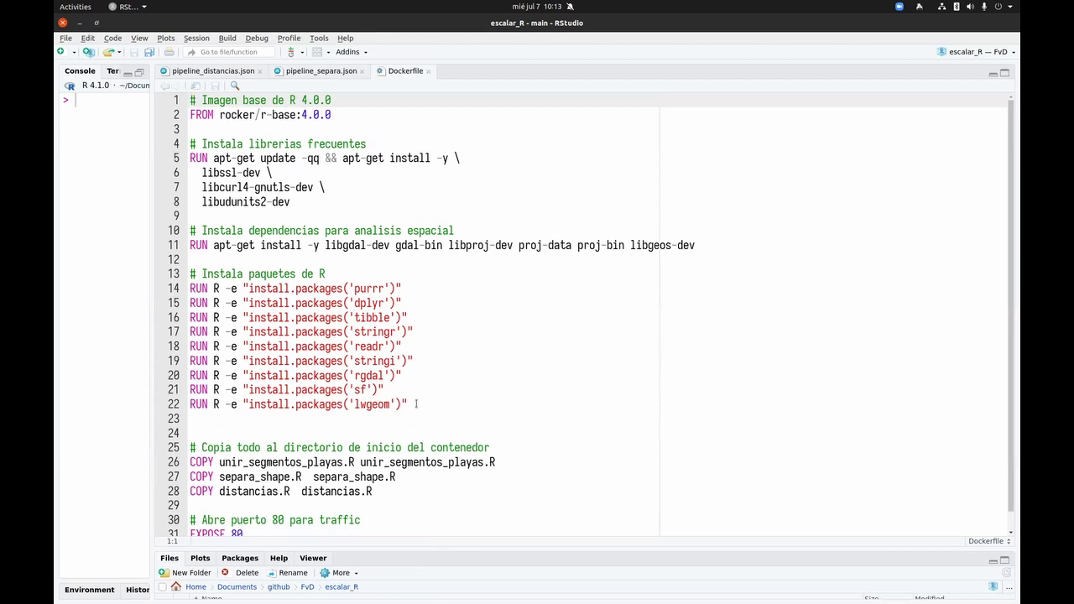
Examine the Dockerfile's base image, common libraries and spatial-analysis dependencies, highlighting each instruction.
scroll(417, 403, down, 1)
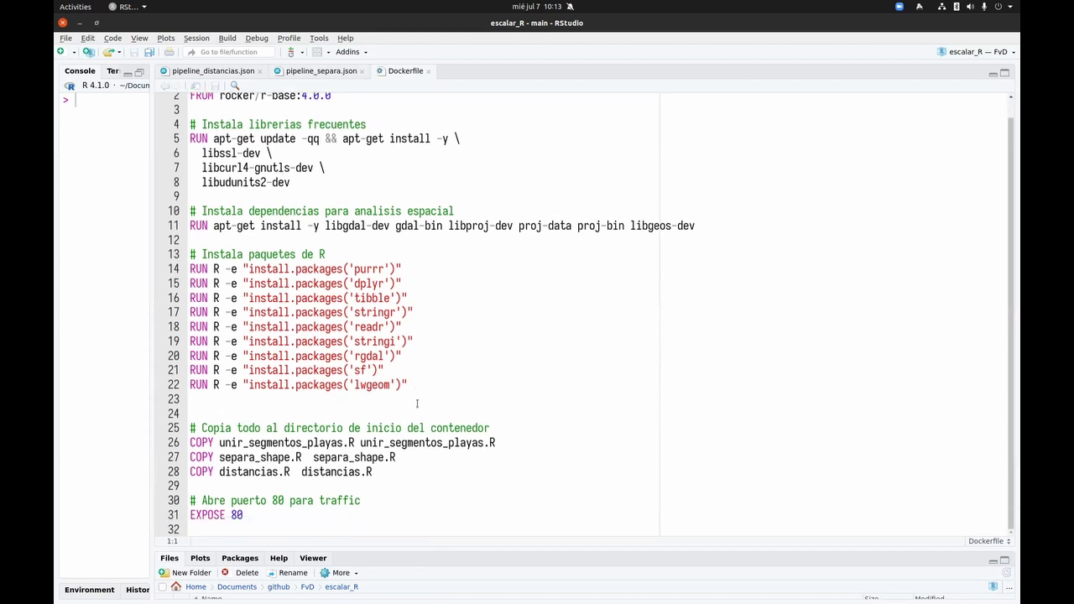
scroll(417, 403, up, 1)
drag(332, 115, 135, 114)
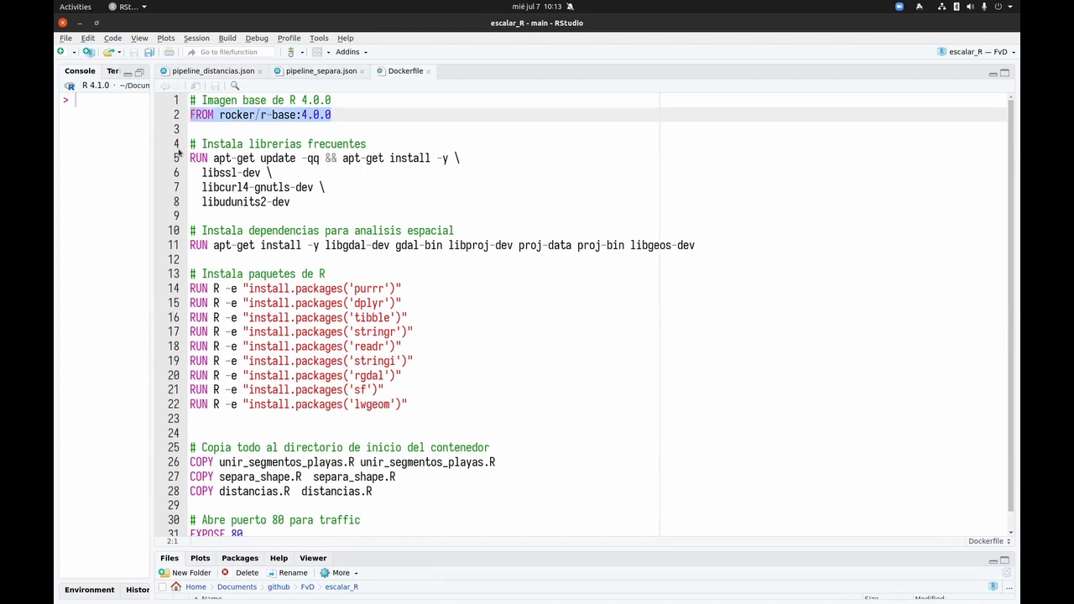
drag(327, 203, 167, 149)
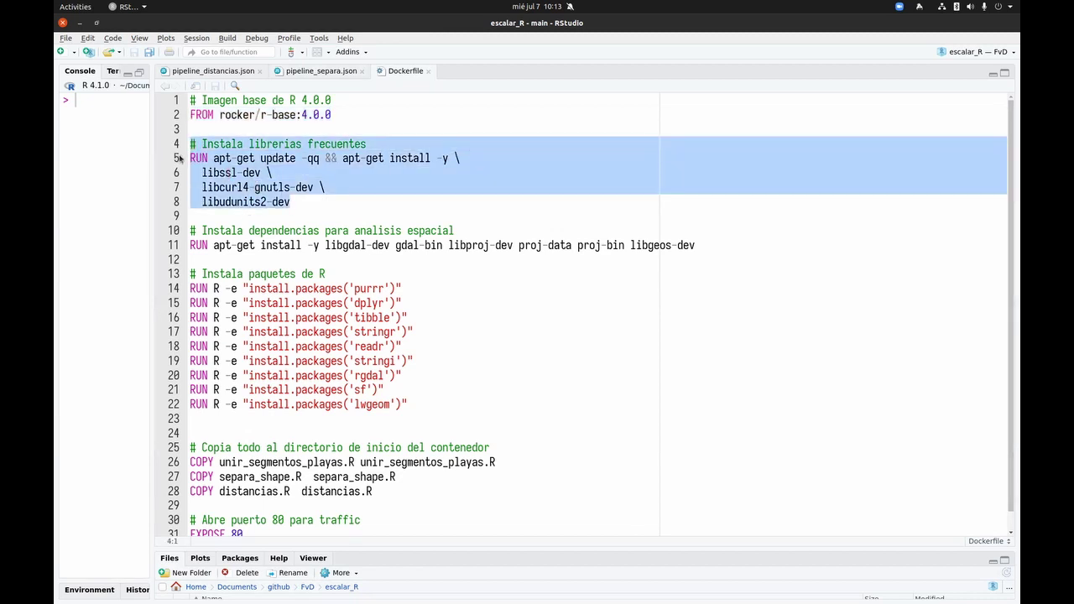
click(216, 259)
key(shift+Up)
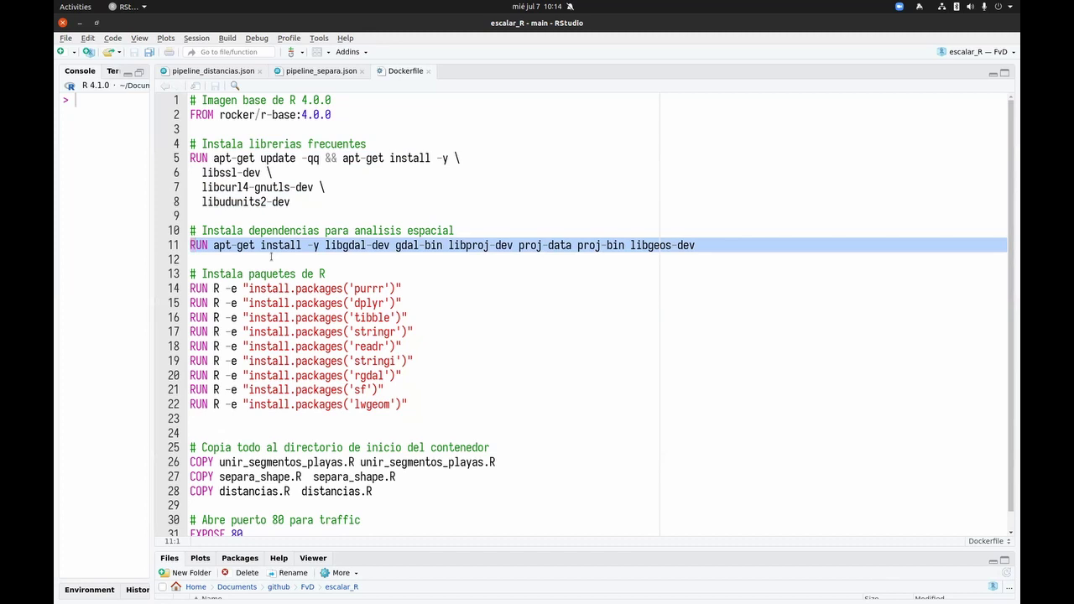
Examine the Dockerfile's R package installs, the COPY lines for the scripts and the EXPOSE instruction.
drag(439, 404, 158, 274)
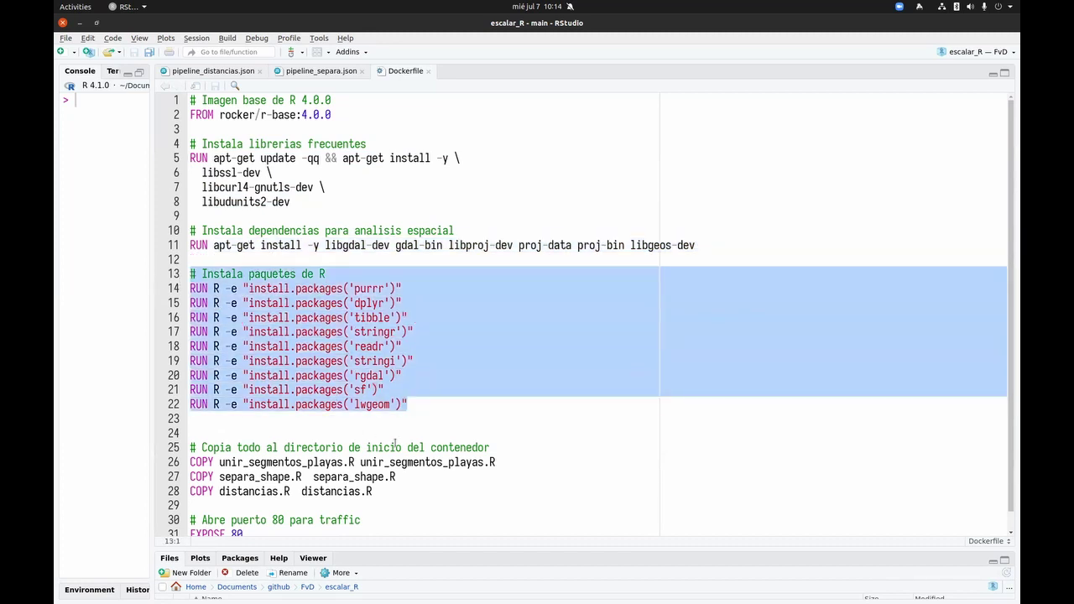
scroll(401, 409, down, 1)
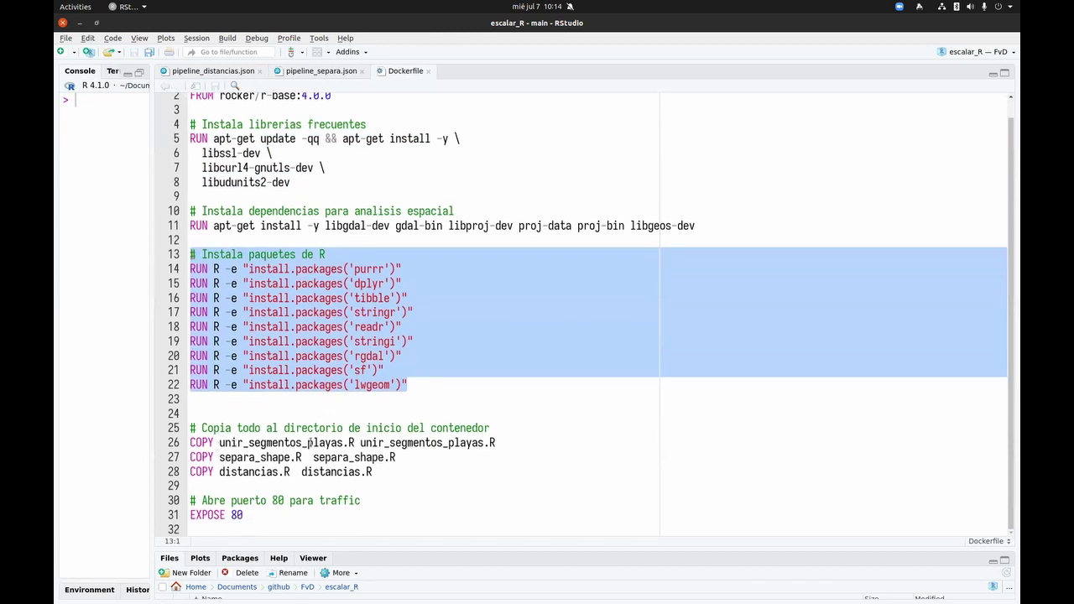
drag(372, 472, 185, 449)
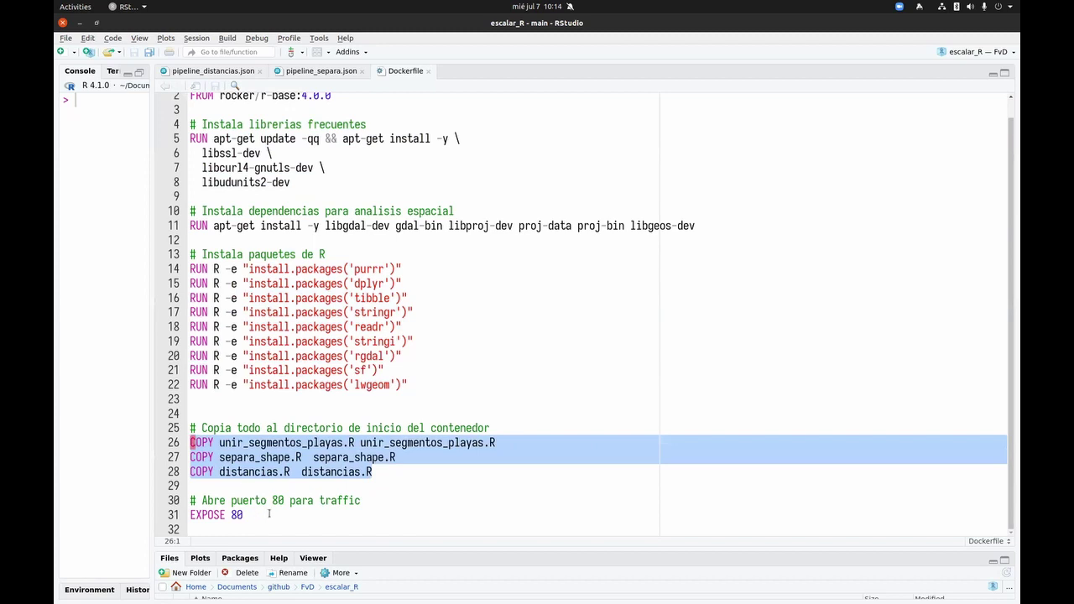
drag(269, 514, 191, 517)
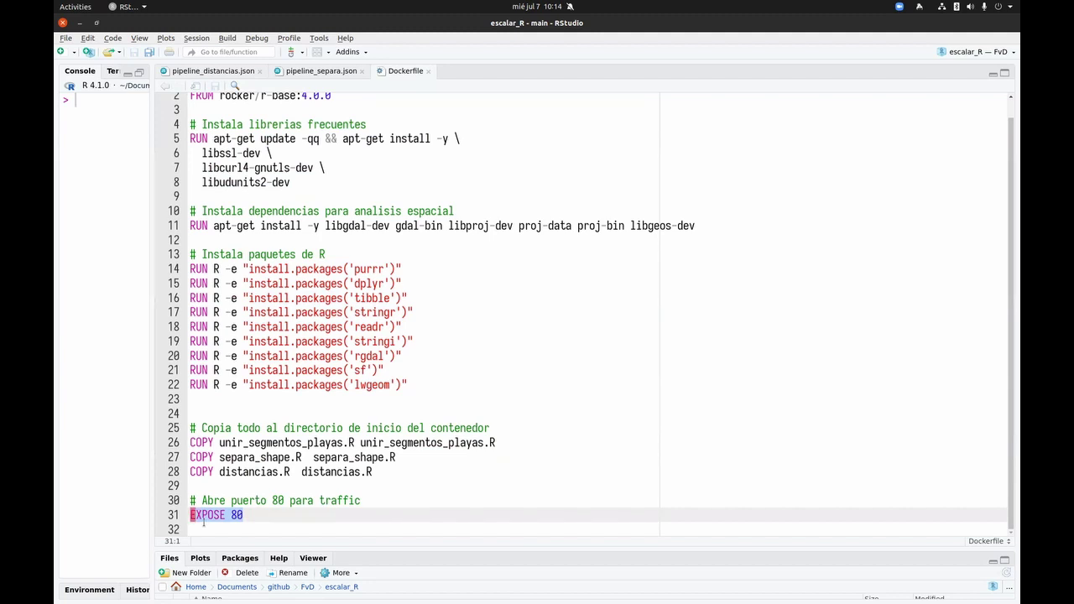
click(262, 509)
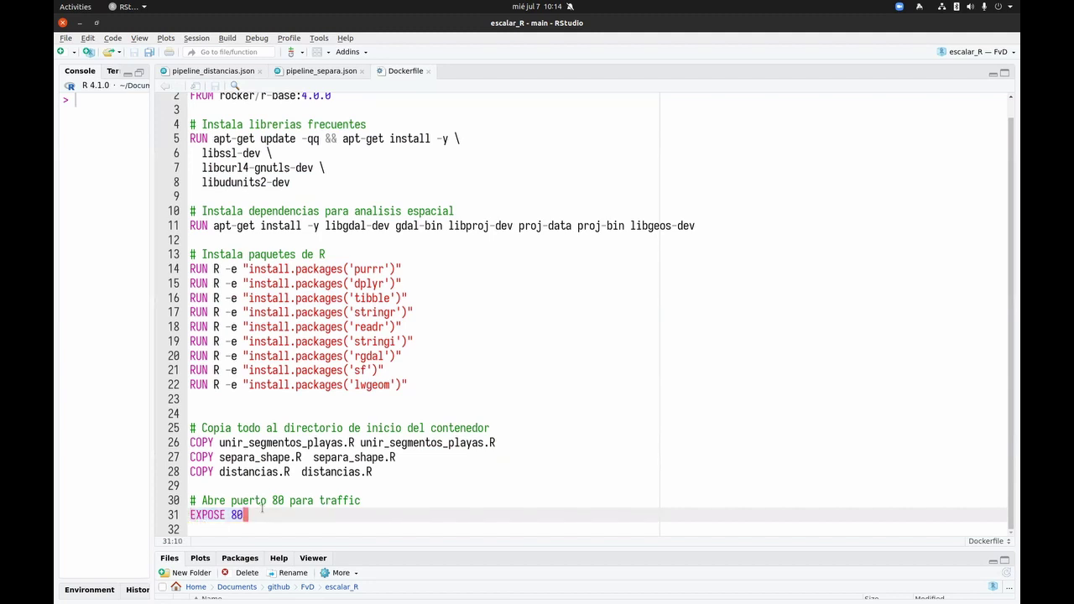
click(367, 472)
key(Up)
key(Up)
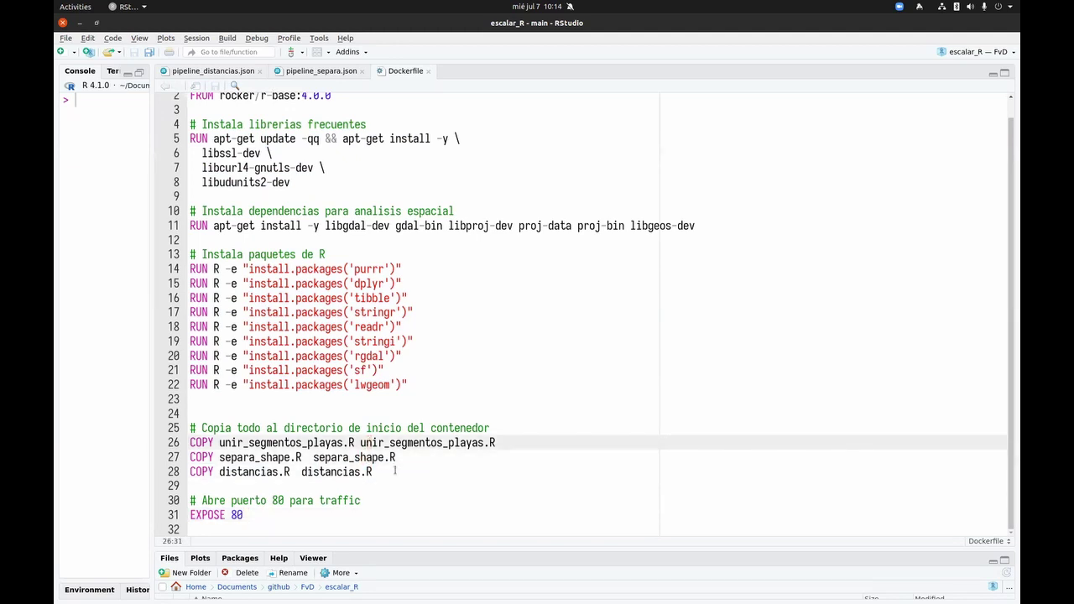
Shrink the editor, return to pipeline_separa.json and highlight its cmd line that runs separa_shape.R.
drag(462, 551, 392, 400)
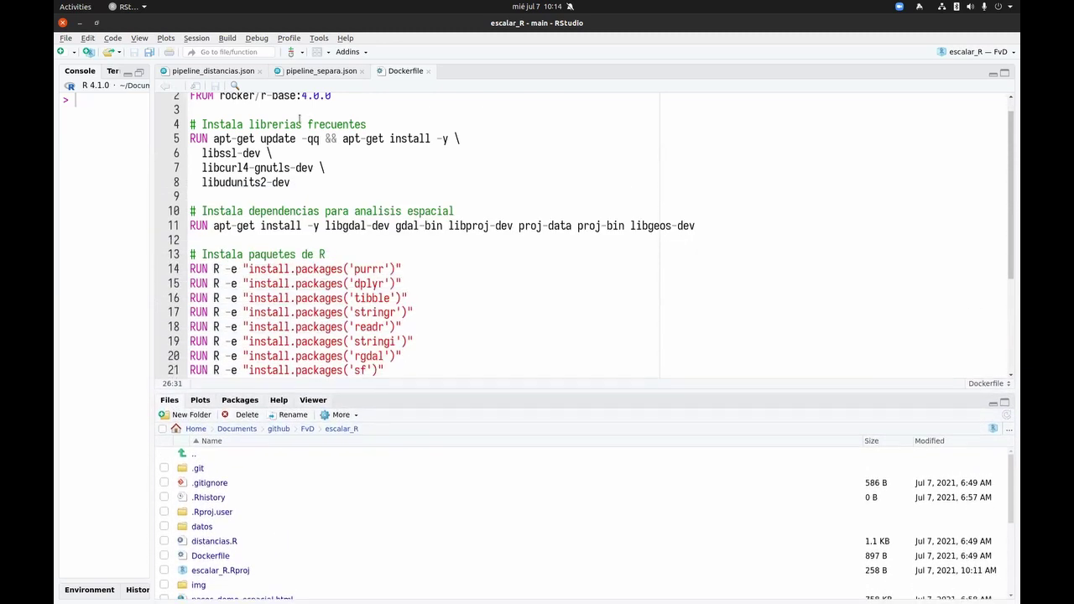
click(317, 73)
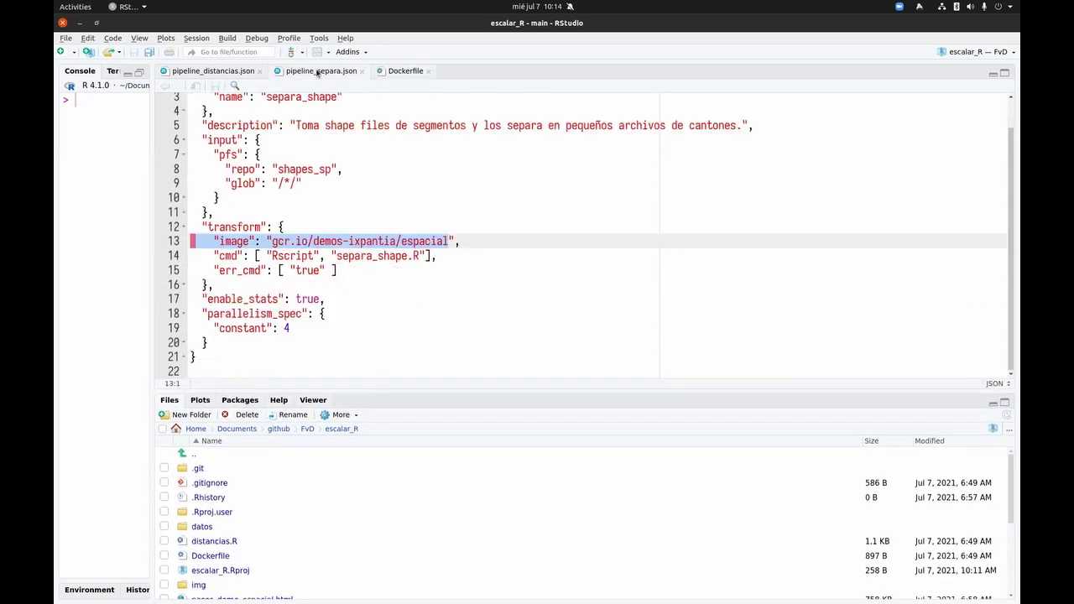
click(371, 284)
drag(436, 256, 151, 256)
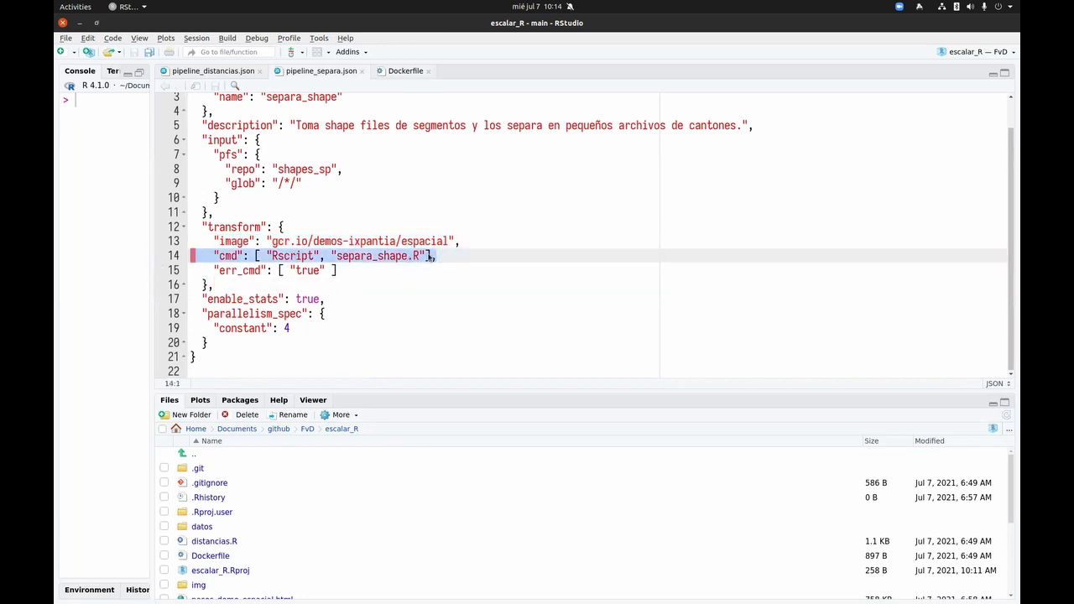
Return to pipeline_distancias.json and examine its cmd line and parallelism_spec setting.
click(214, 71)
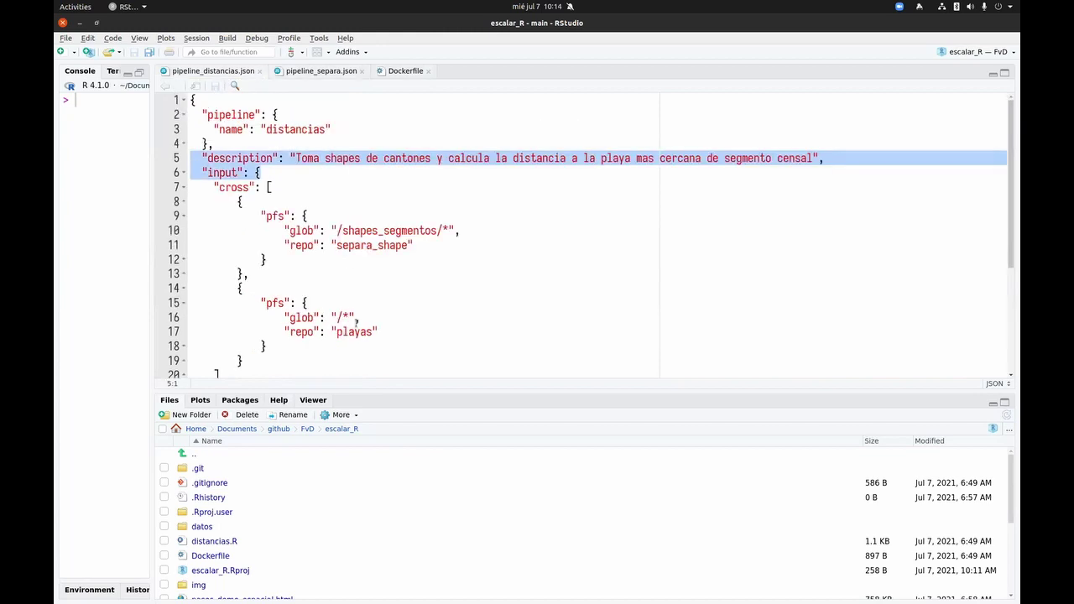
scroll(369, 306, down, 4)
drag(443, 256, 190, 256)
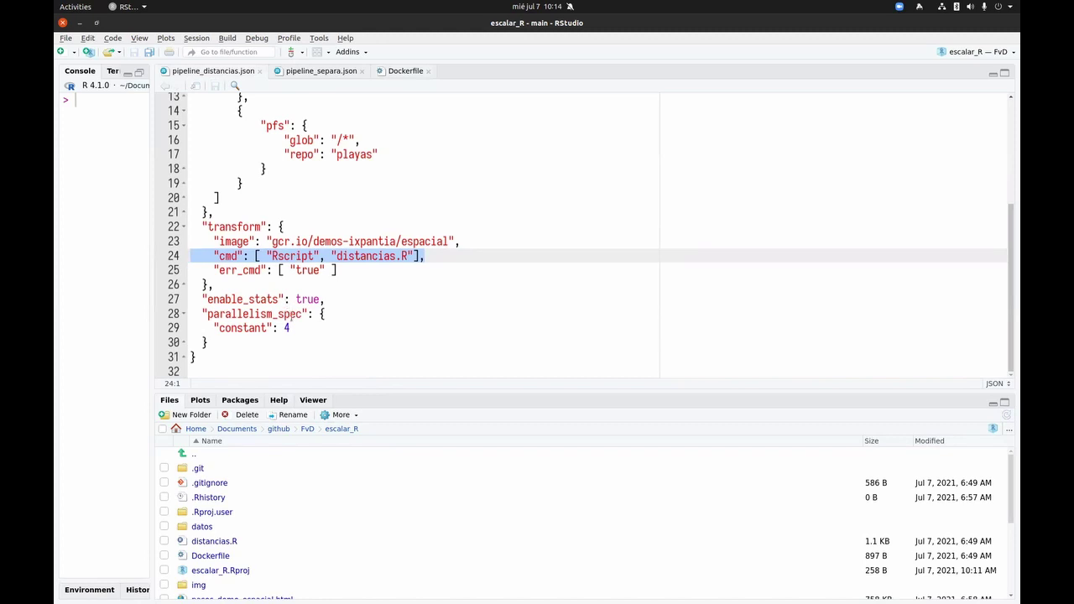
click(304, 314)
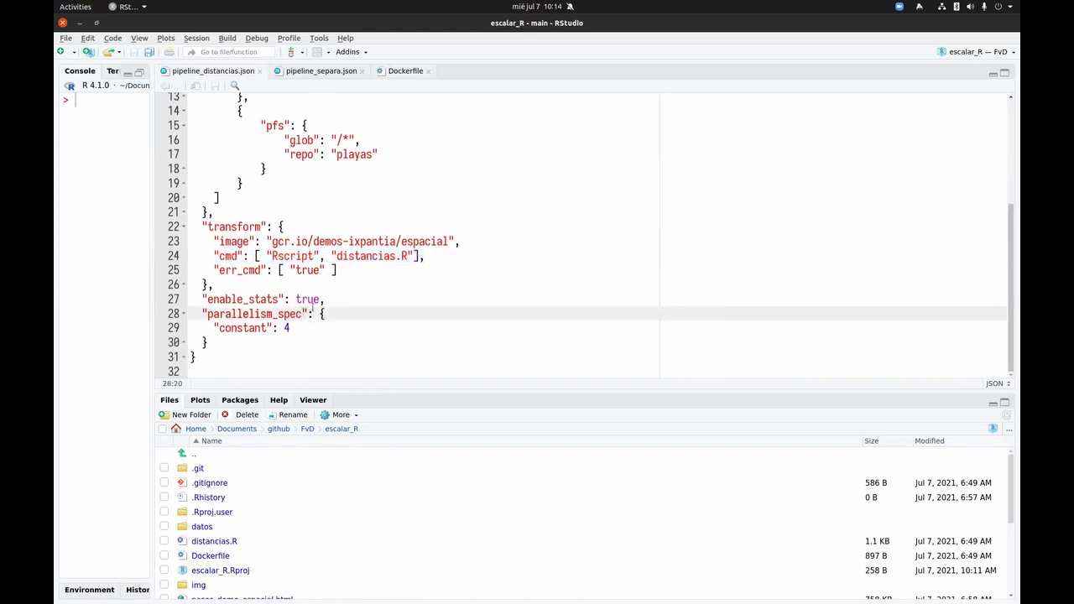
drag(300, 328, 161, 317)
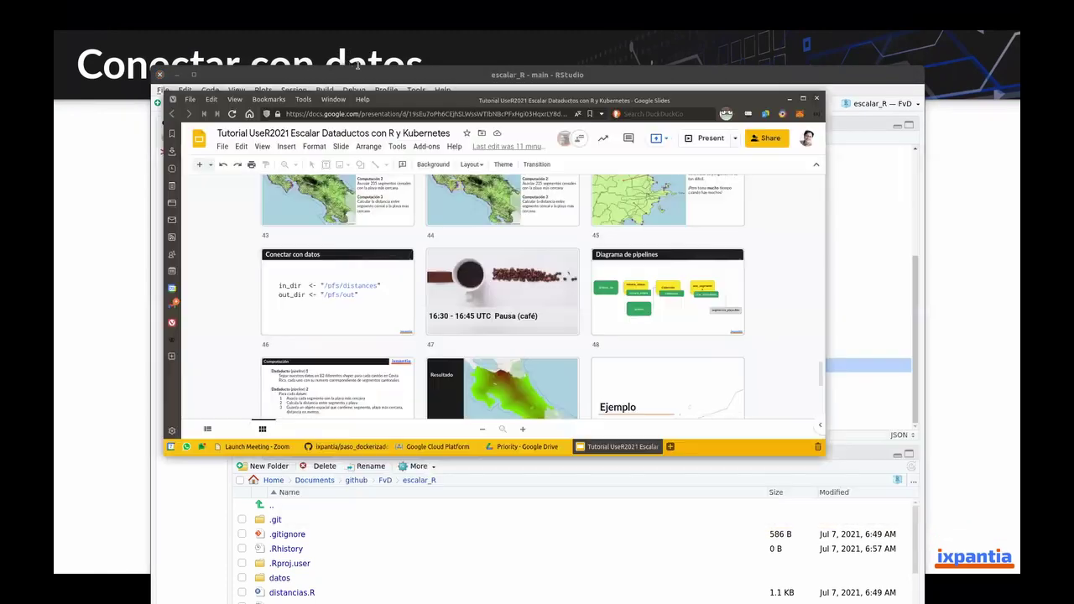
Switch to the browser, load Pachyderm Hub (hub.pachyderm.com) in a new tab and maximise the window.
key(ctrl+t)
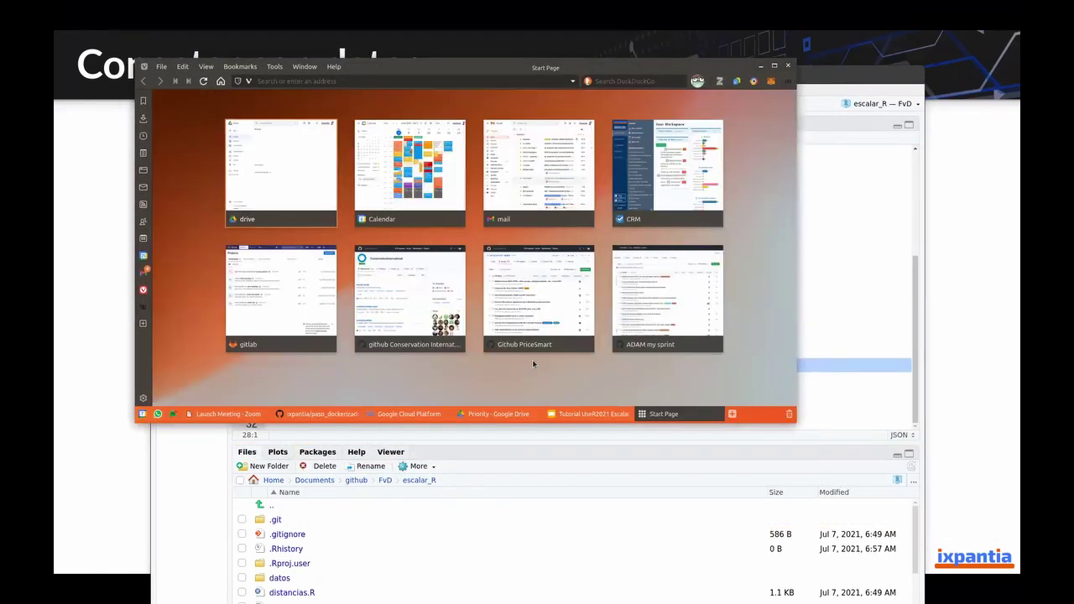
text(pach)
key(BackSpace)
key(BackSpace)
key(BackSpace)
key(BackSpace)
text(hub)
key(Return)
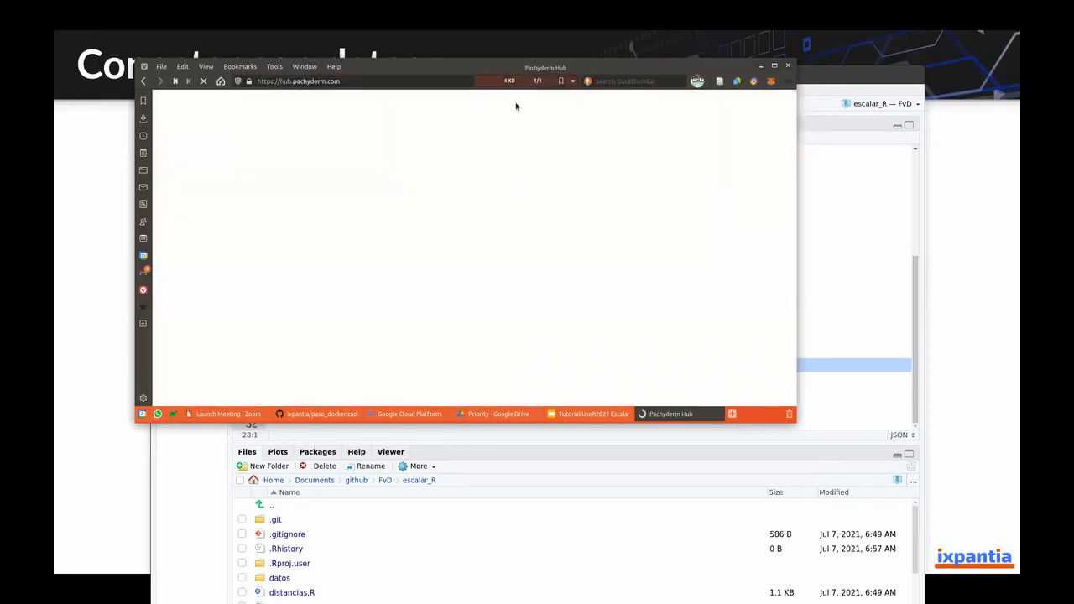
double_click(507, 61)
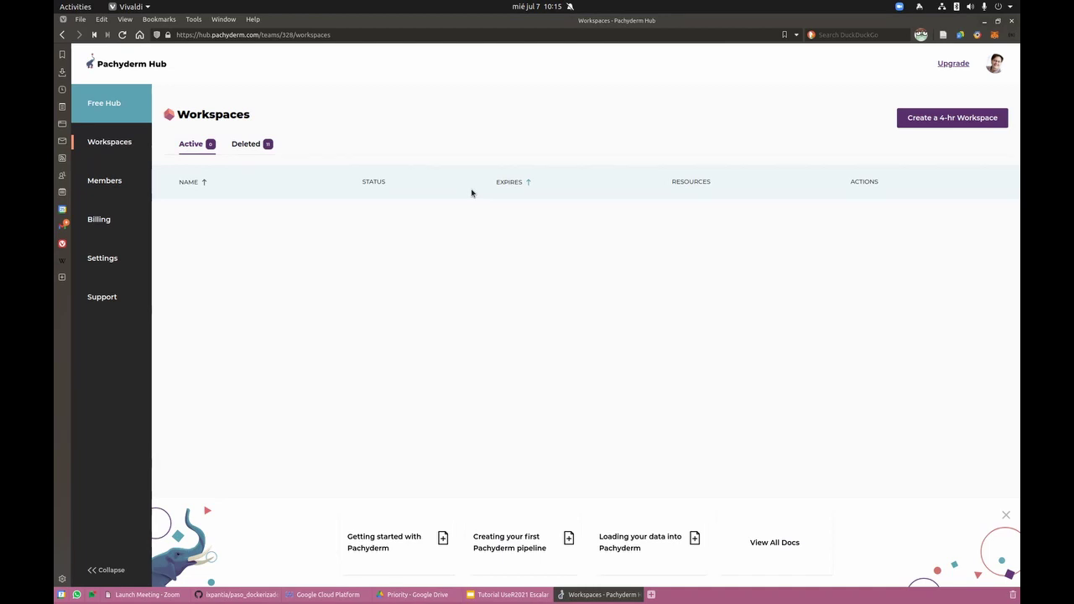
Create a 4-hour workspace named lovely-marmot, agreeing not to store PII, HIPAA or GDPR protected information in it.
click(919, 120)
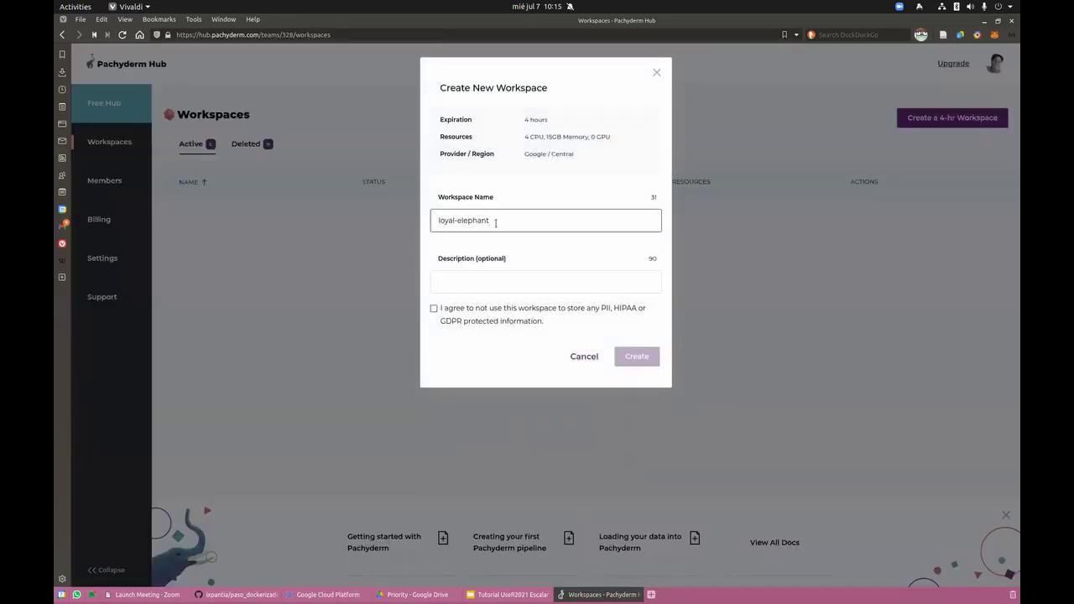
drag(495, 223, 413, 221)
text(lovely-marmot)
click(433, 310)
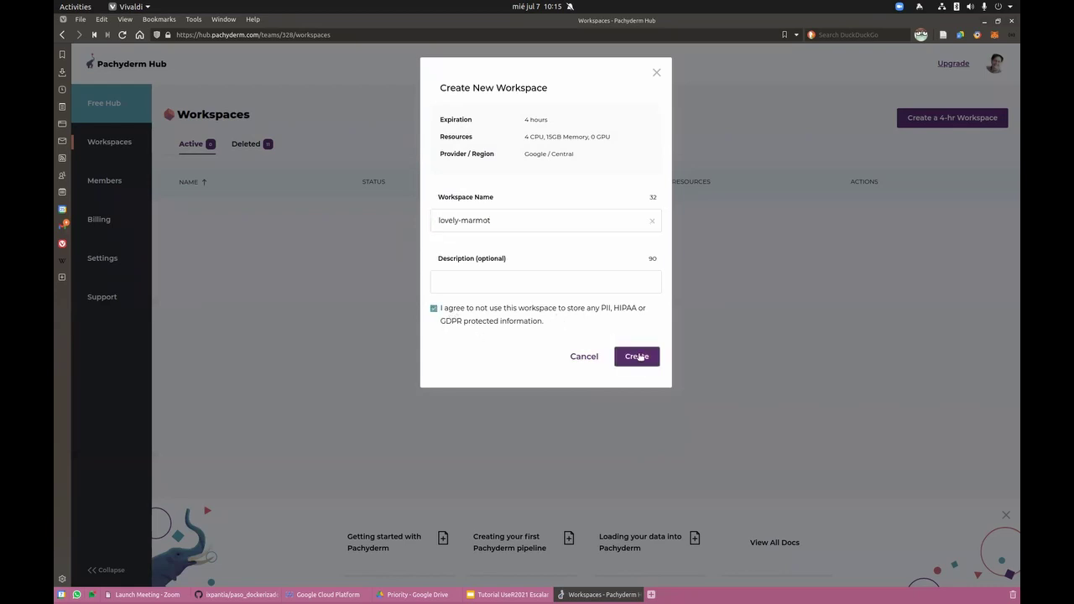
click(638, 356)
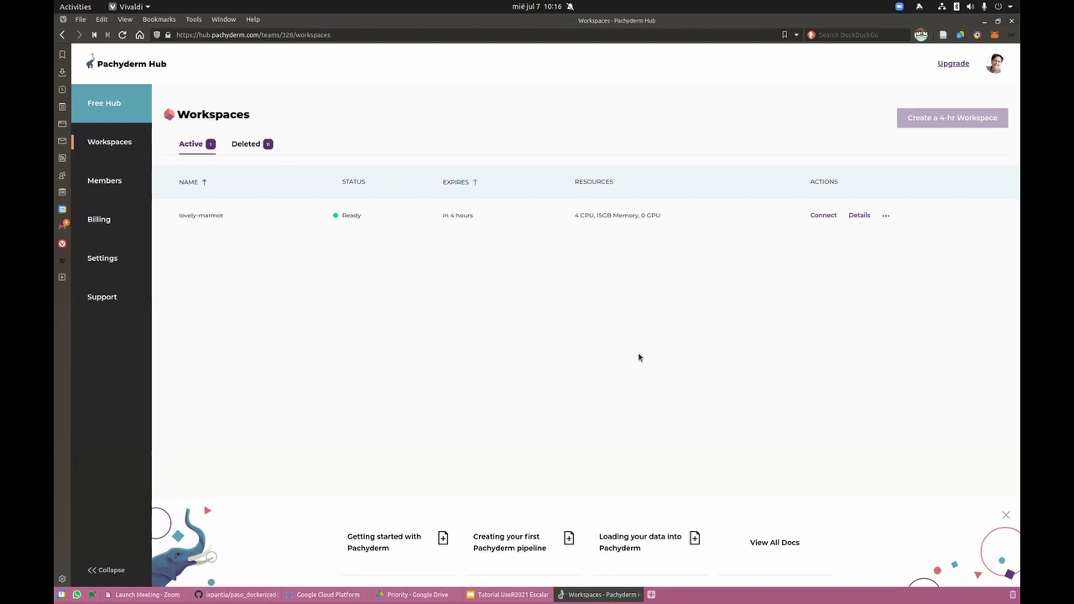
Show the connection instructions for the lovely-marmot workspace and switch to the Alacritty terminal.
click(885, 220)
click(825, 216)
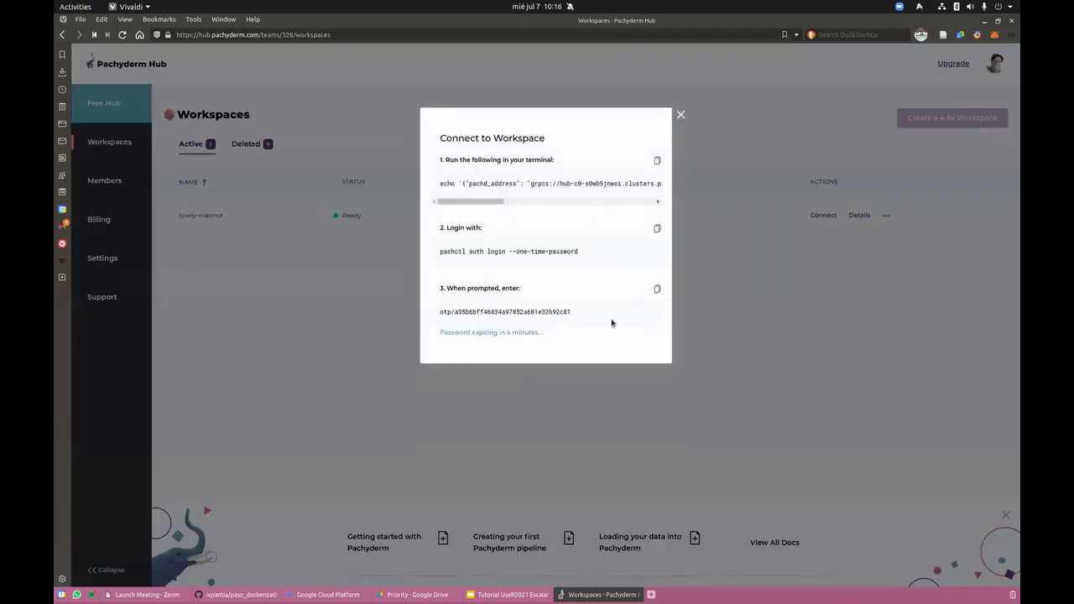
key(alt+Tab)
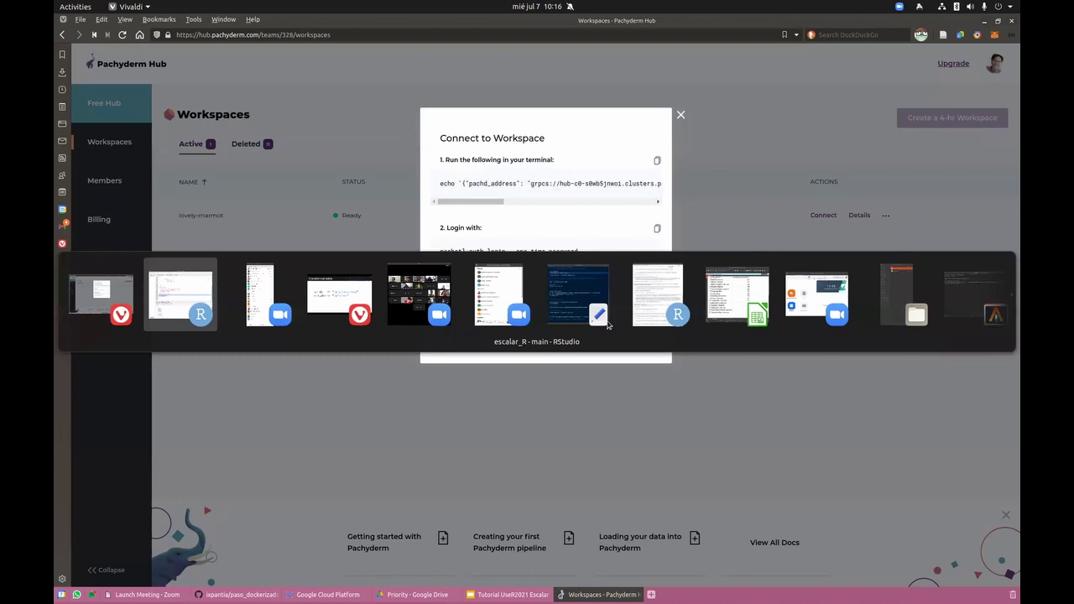
key(alt+Tab)
key(alt+Tab)
key(alt+Tab)
key(alt+Tab)
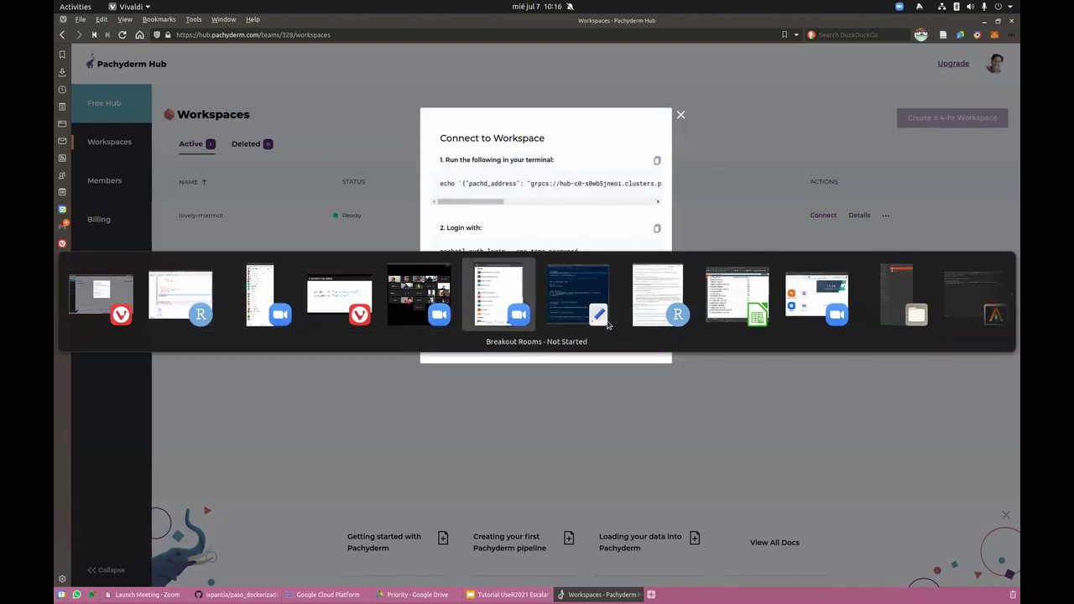
key(alt+Tab)
key(alt+Tab)
key(alt+Tab)
key(alt+Tab)
key(alt+Tab)
key(alt+Tab)
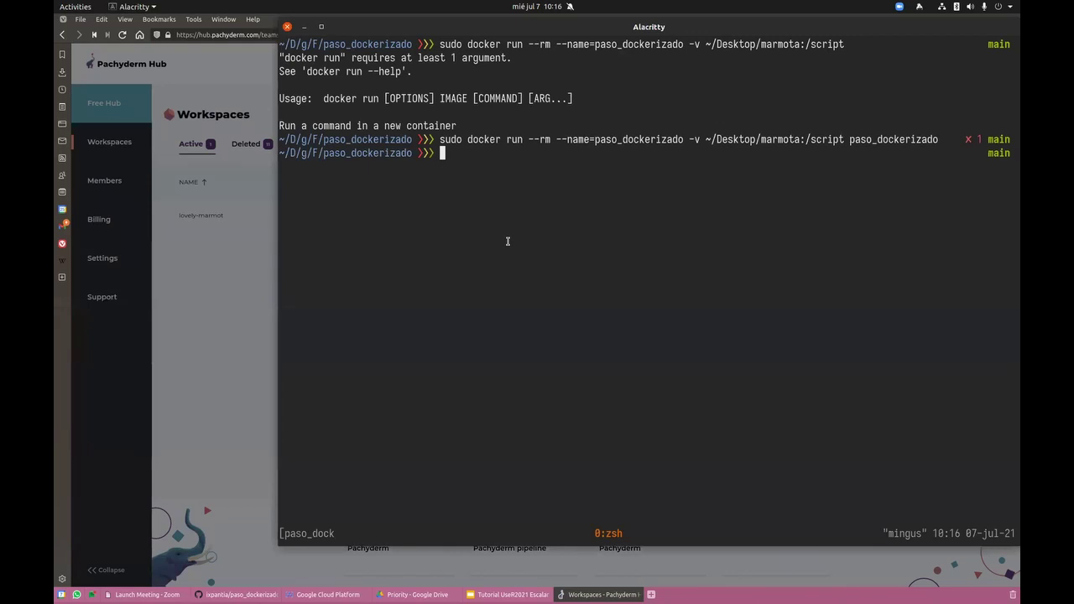
Change to the terminal session in the escalar_R folder, move its window aside and clear its output.
key(ctrl+b)
key(parenleft)
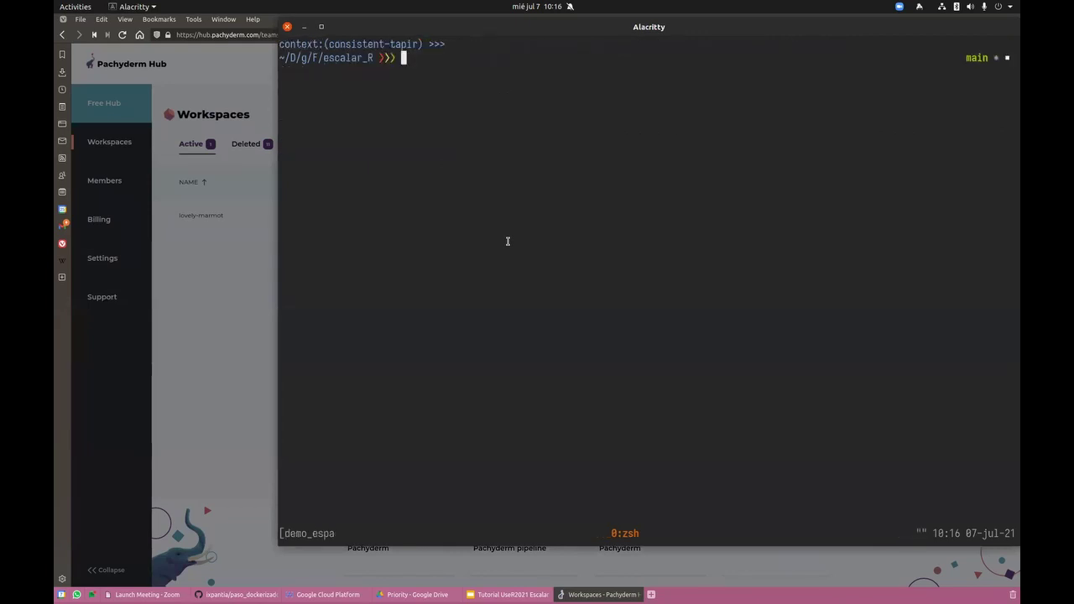
drag(470, 32, 756, 74)
text(clear)
key(Return)
Copy the first connection command from the Hub instructions and run it in the terminal to make lovely-marmot the active context.
click(657, 161)
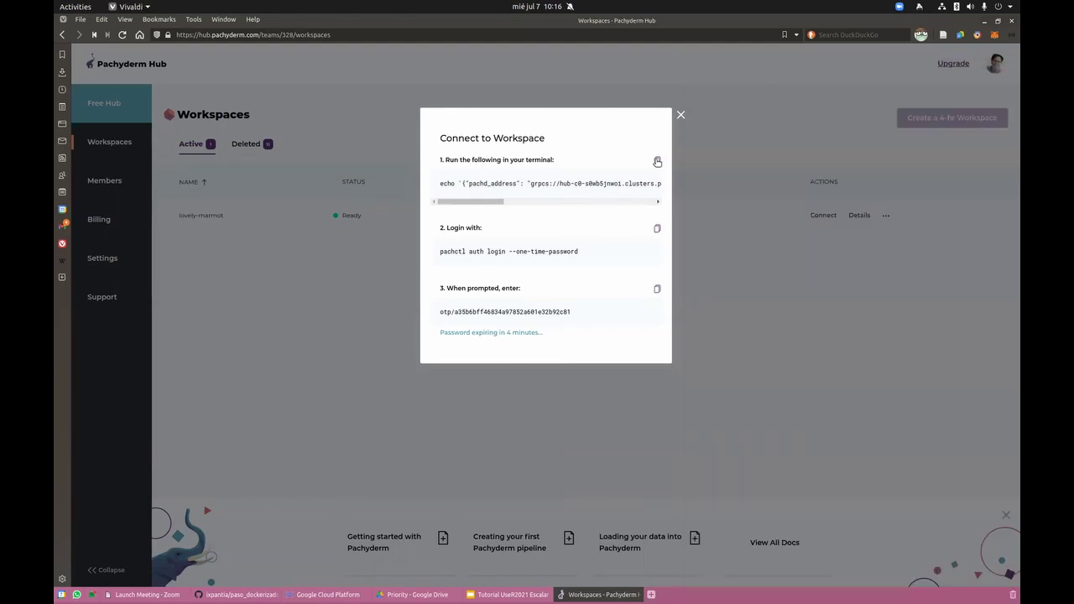
key(alt+Tab)
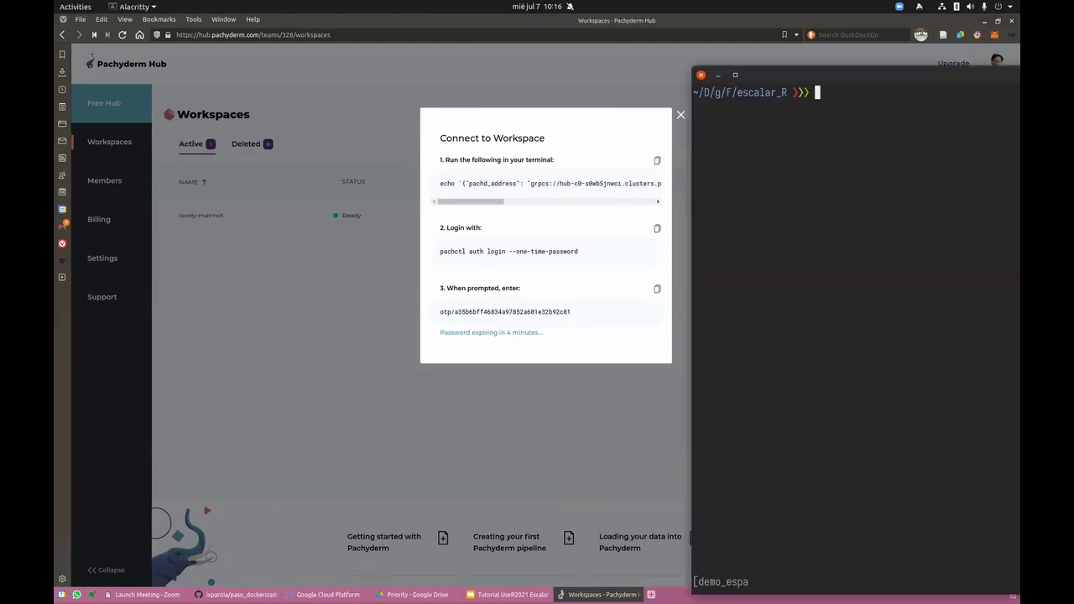
key(ctrl+shift+v)
key(Return)
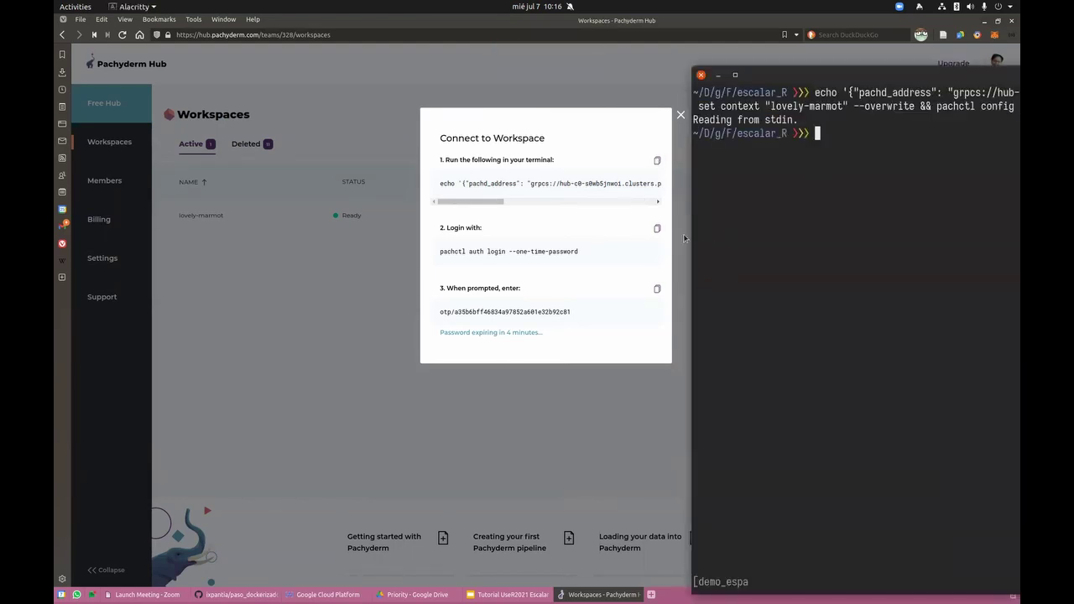
Log in from the terminal with pachctl auth login --one-time-password, entering the one-time password from the connection instructions.
click(657, 228)
key(alt+Tab)
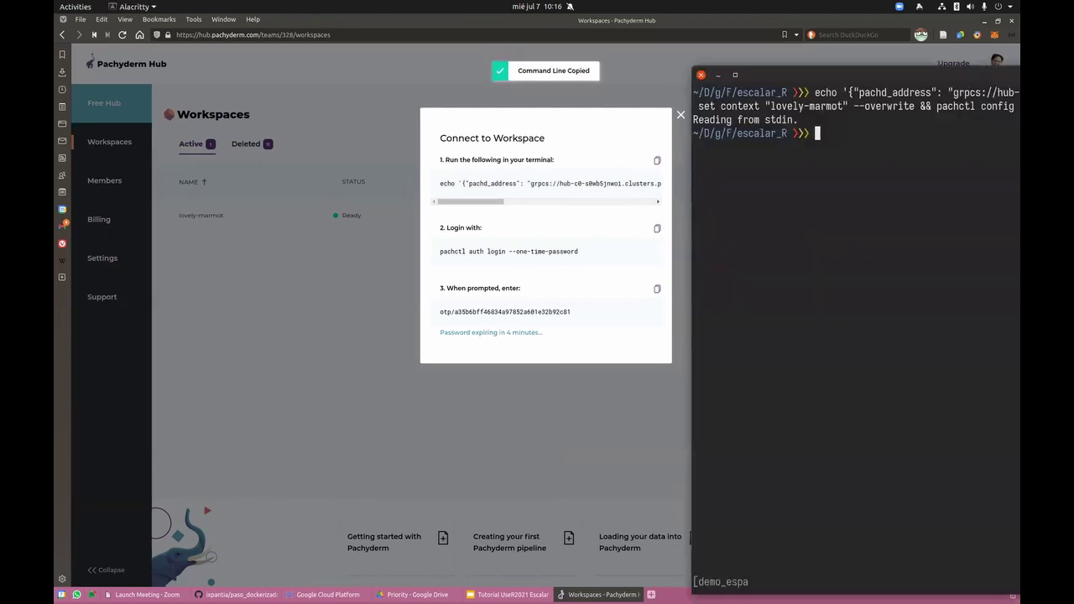
key(ctrl+shift+v)
key(Return)
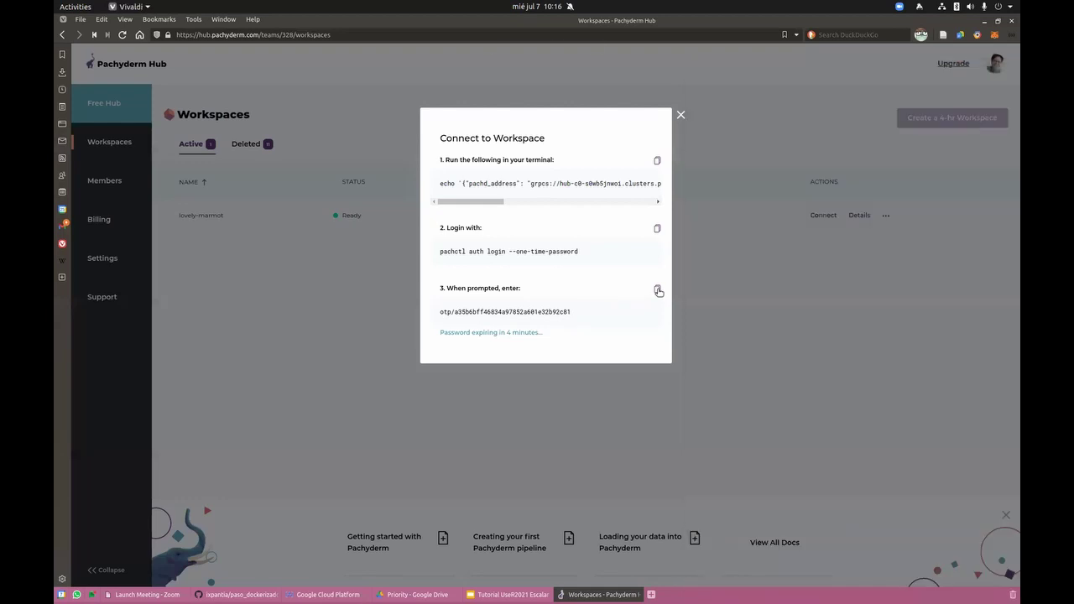
click(658, 289)
key(alt+Tab)
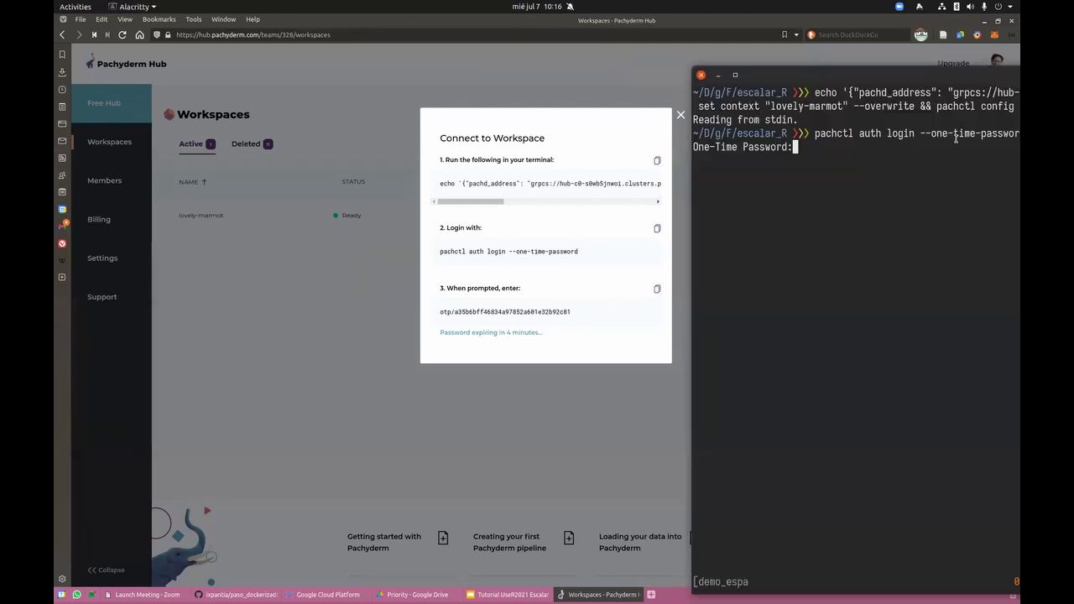
drag(907, 73, 422, 65)
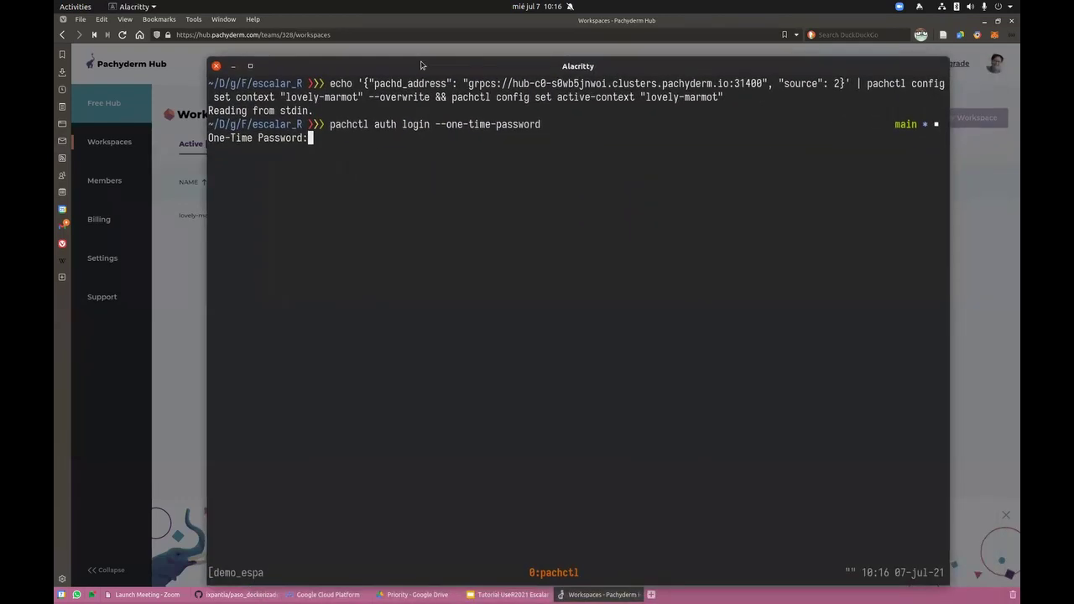
key(Return)
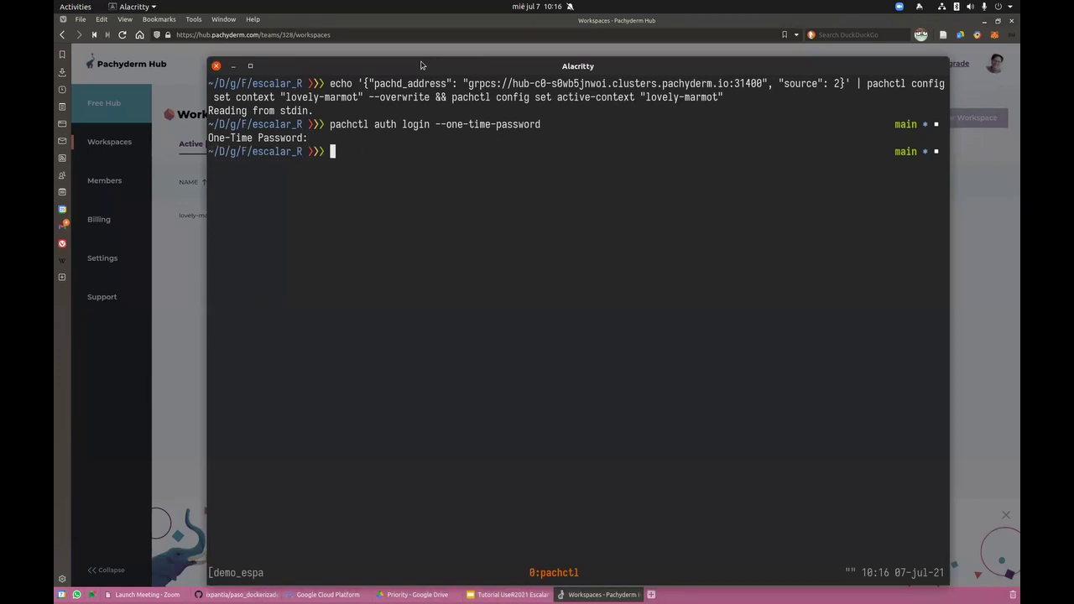
Clear the terminal output and try to check the Pachyderm version with pachd --version.
text(clera)
key(Return)
text(clear)
key(Return)
text(pachd --version)
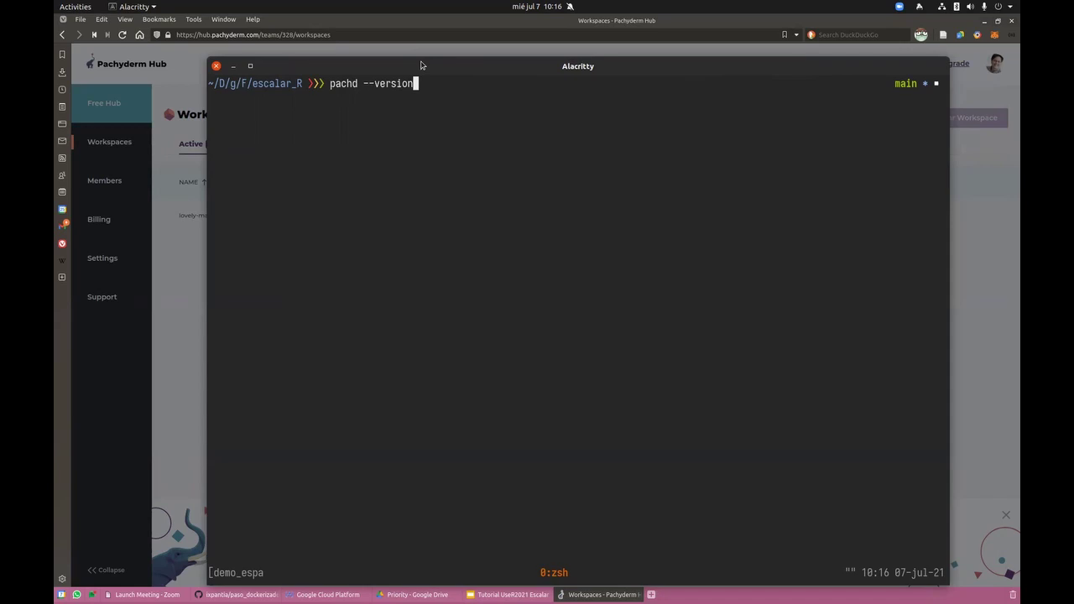
key(Return)
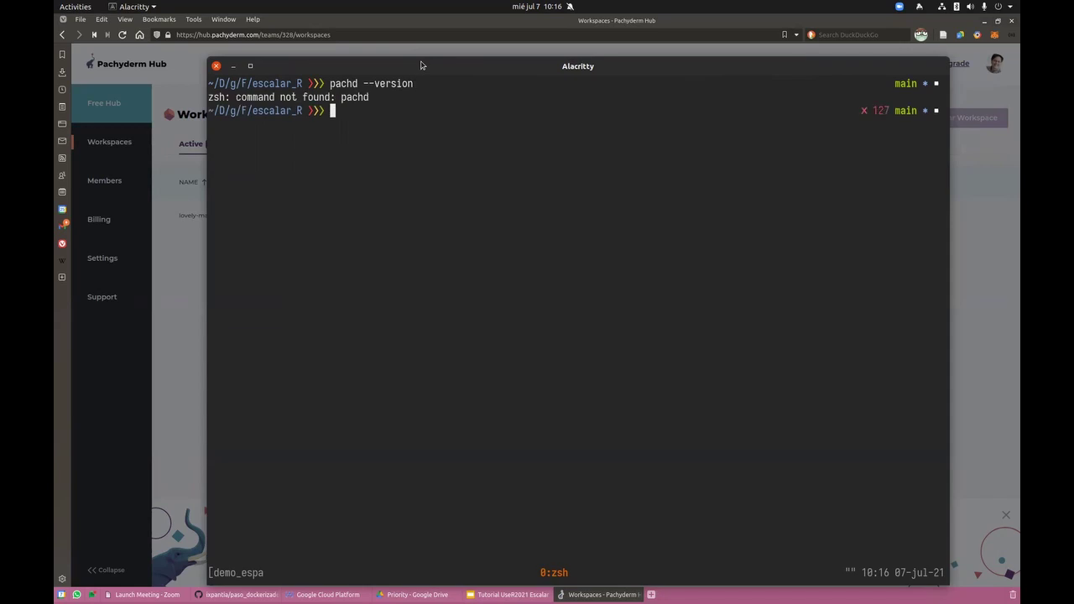
Try to check the version with pachctl --version by correcting the previous command.
key(Up)
key(BackSpace)
key(BackSpace)
key(BackSpace)
key(BackSpace)
key(BackSpace)
key(BackSpace)
key(BackSpace)
key(BackSpace)
key(BackSpace)
key(BackSpace)
key(BackSpace)
key(BackSpace)
text(hctl --versino)
key(BackSpace)
key(BackSpace)
key(BackSpace)
text(ion)
key(Return)
Remove the dashes from the recalled command and run pachctl version to check the client and server versions.
key(Up)
key(Left)
key(Left)
key(Left)
key(Left)
key(Left)
key(Left)
key(Left)
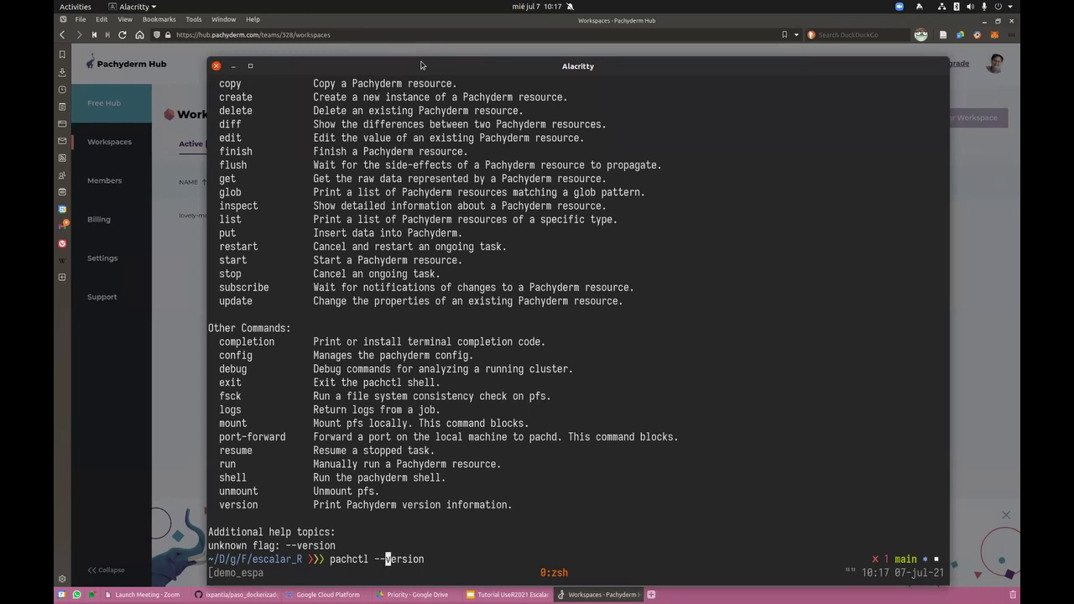
key(BackSpace)
key(BackSpace)
key(Return)
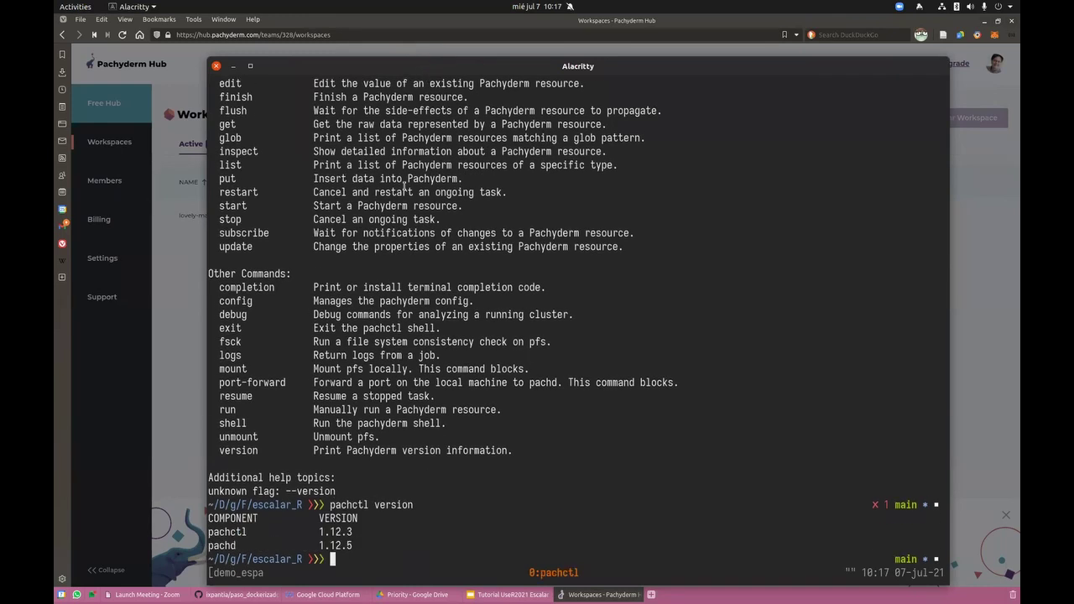
Clear the terminal and rerun pachctl version to show only its output.
key(Up)
key(Up)
key(Down)
key(Down)
text(clear)
key(Return)
key(Up)
key(Up)
key(Return)
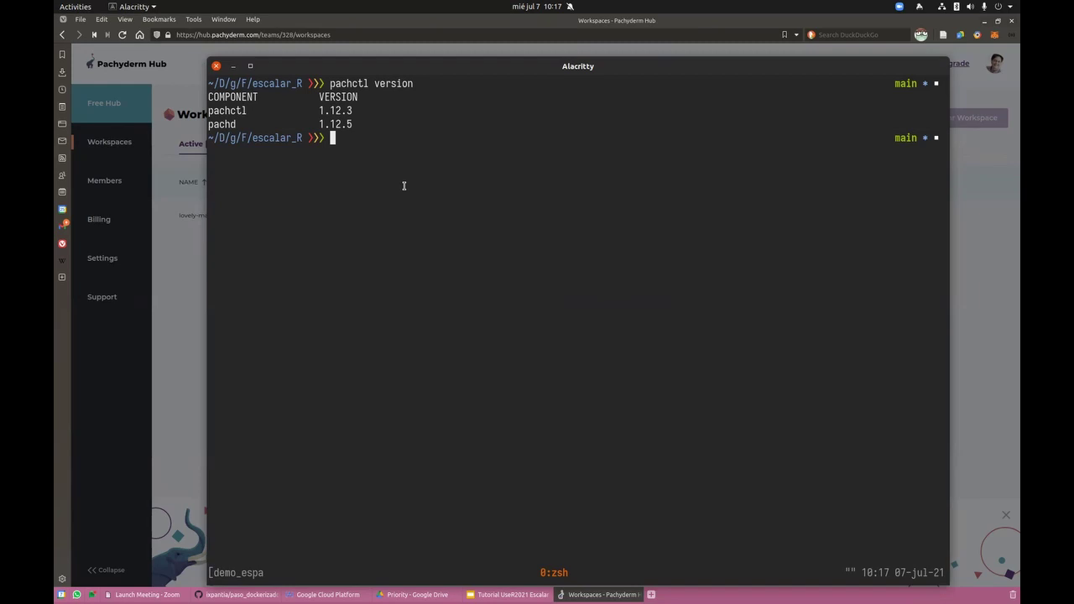
Return to the Hub in the browser, close the connection instructions and open the lovely-marmot workspace's dashboard.
drag(397, 66, 605, 123)
key(alt+Tab)
click(847, 364)
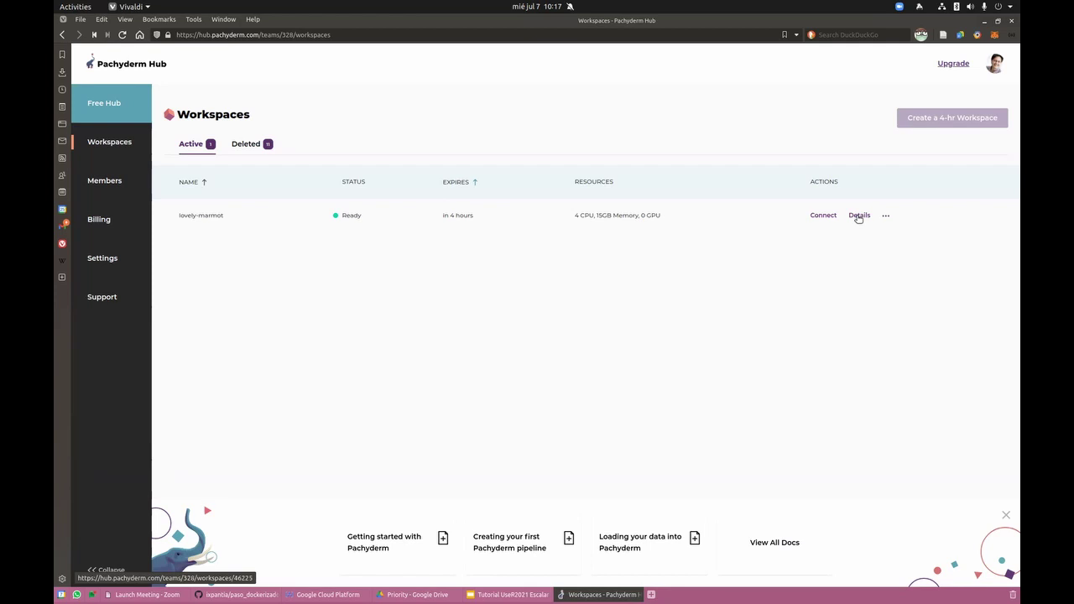
click(887, 216)
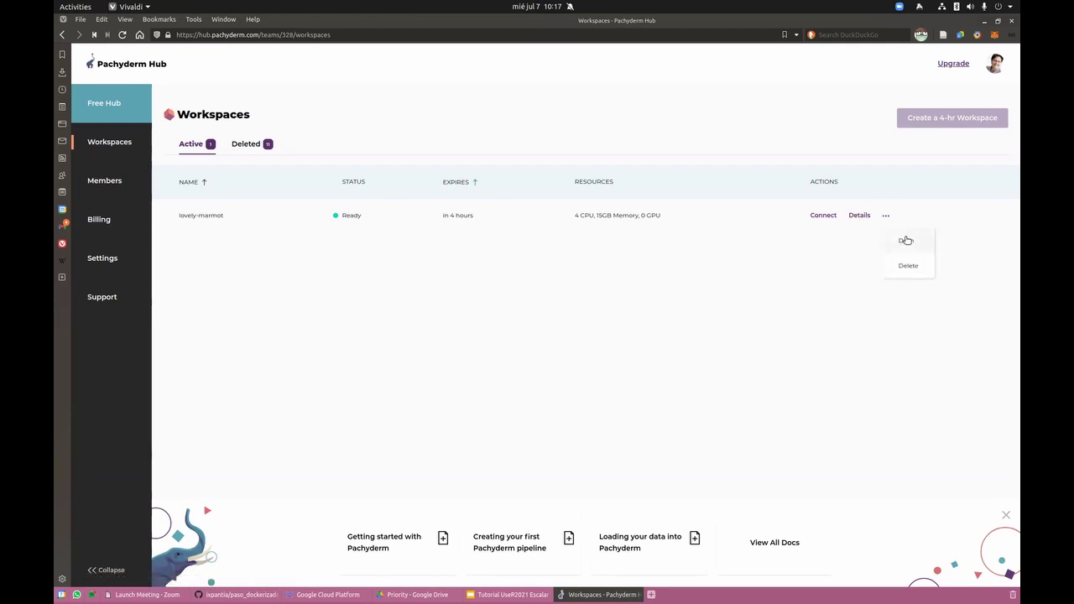
click(906, 240)
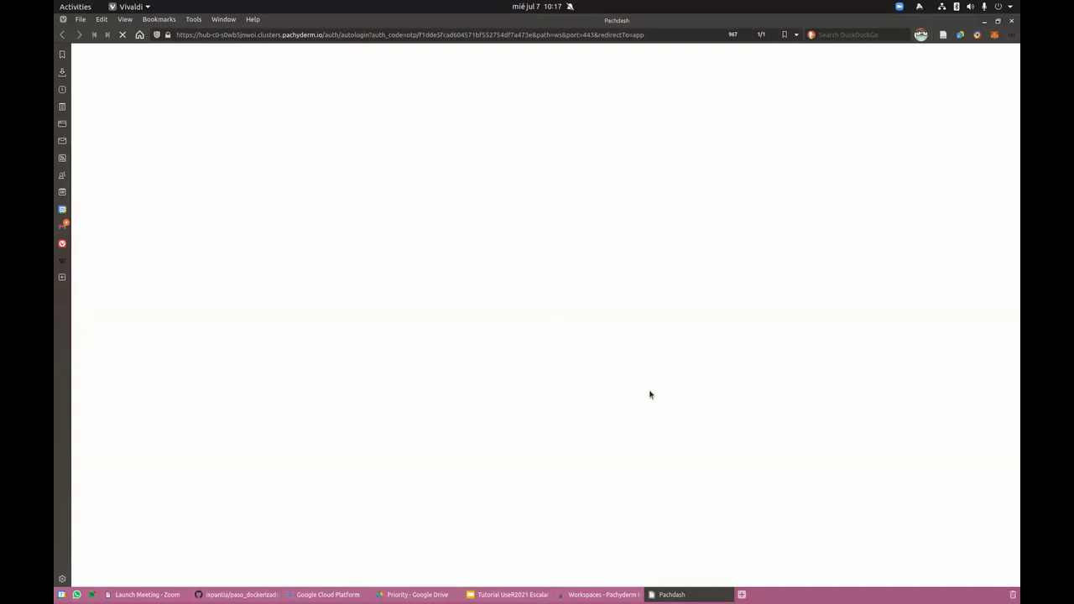
key(ctrl+alt+t)
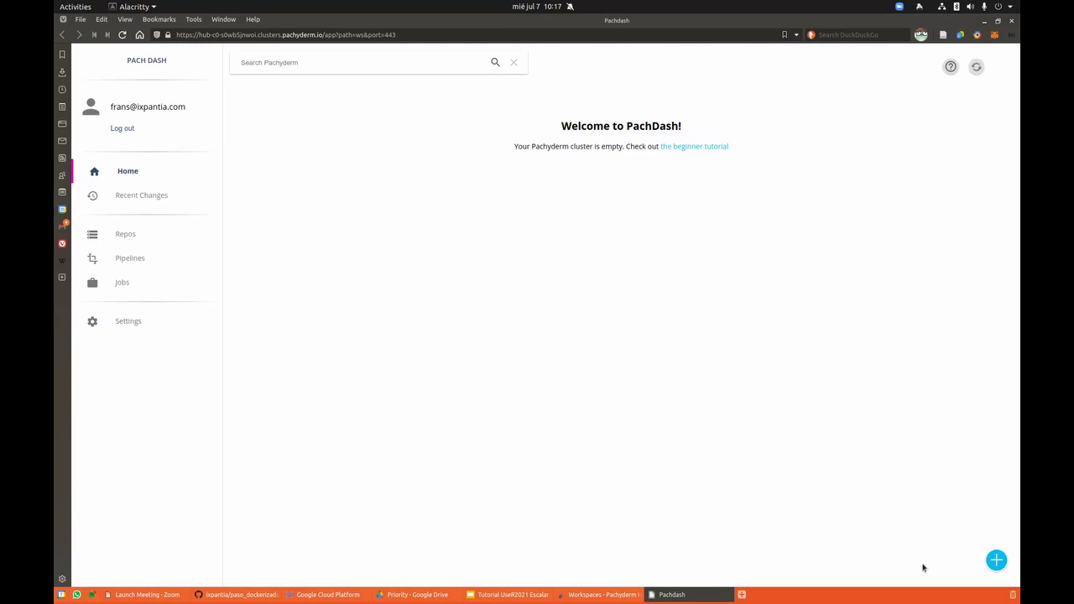
Return to the tutorial presentation and open slide 47, the 16:30 - 16:45 UTC coffee break.
click(527, 595)
scroll(443, 431, up, 2)
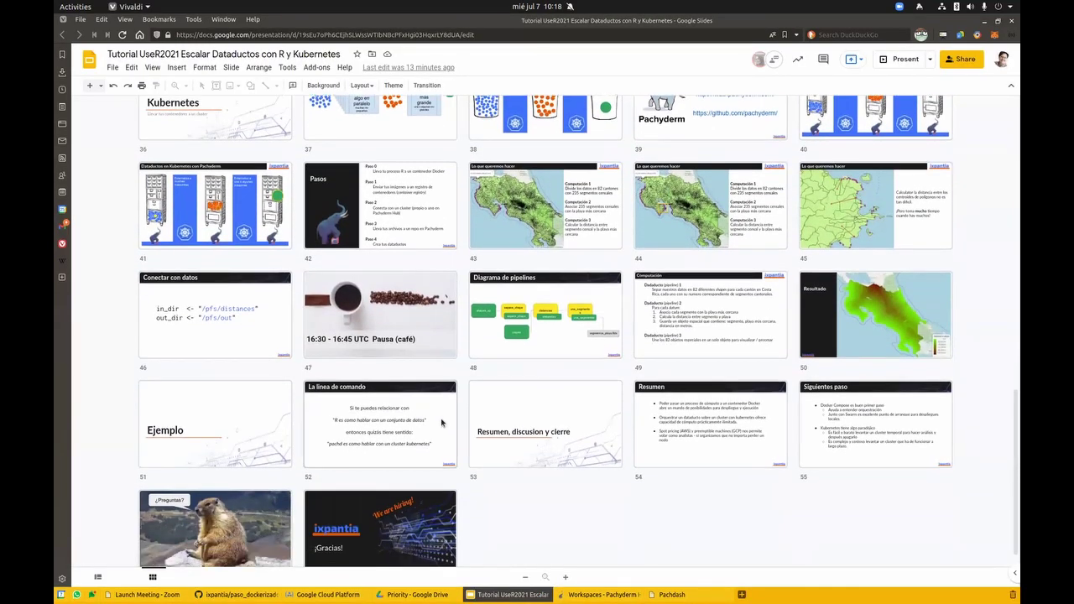
scroll(439, 423, up, 2)
scroll(433, 443, up, 1)
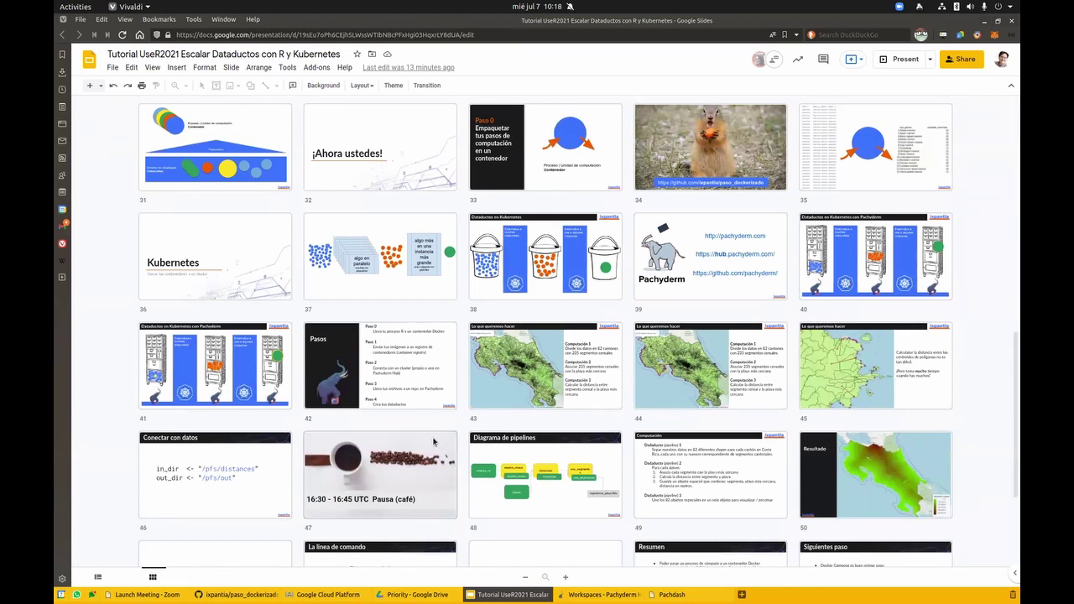
click(406, 472)
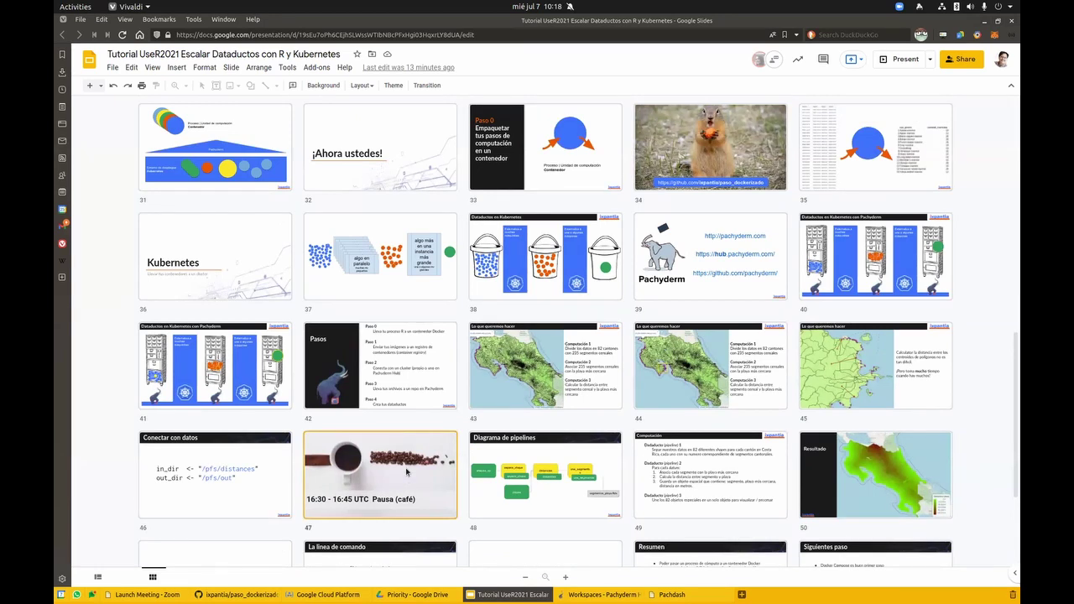
double_click(428, 494)
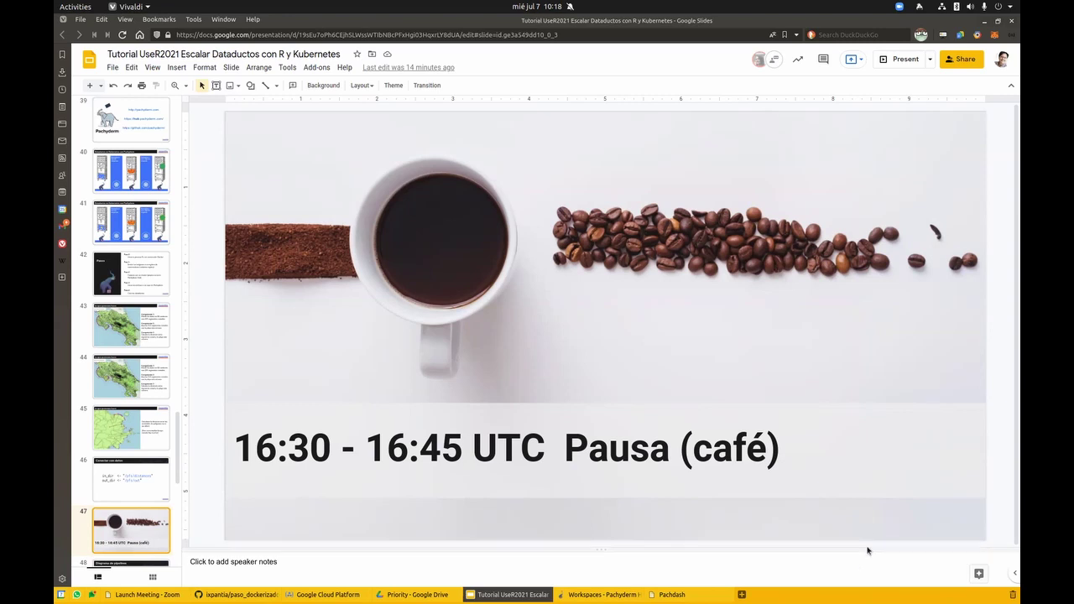
Go back to the Pachdash page and load hub.pachyderm.com in its place to show the workspaces list.
click(671, 595)
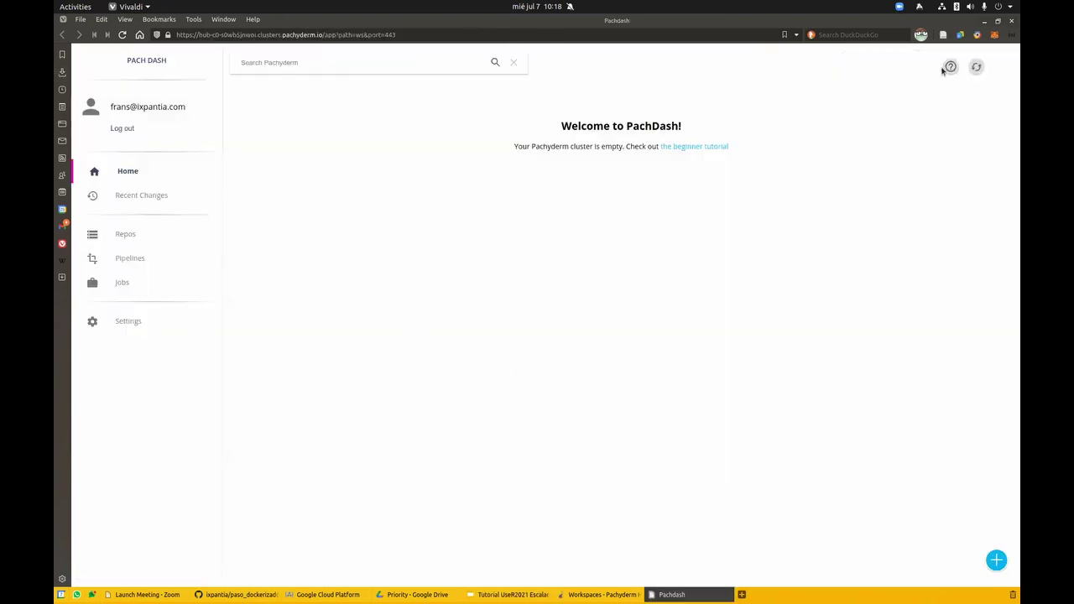
click(261, 34)
text(hub.pachyderm.com/)
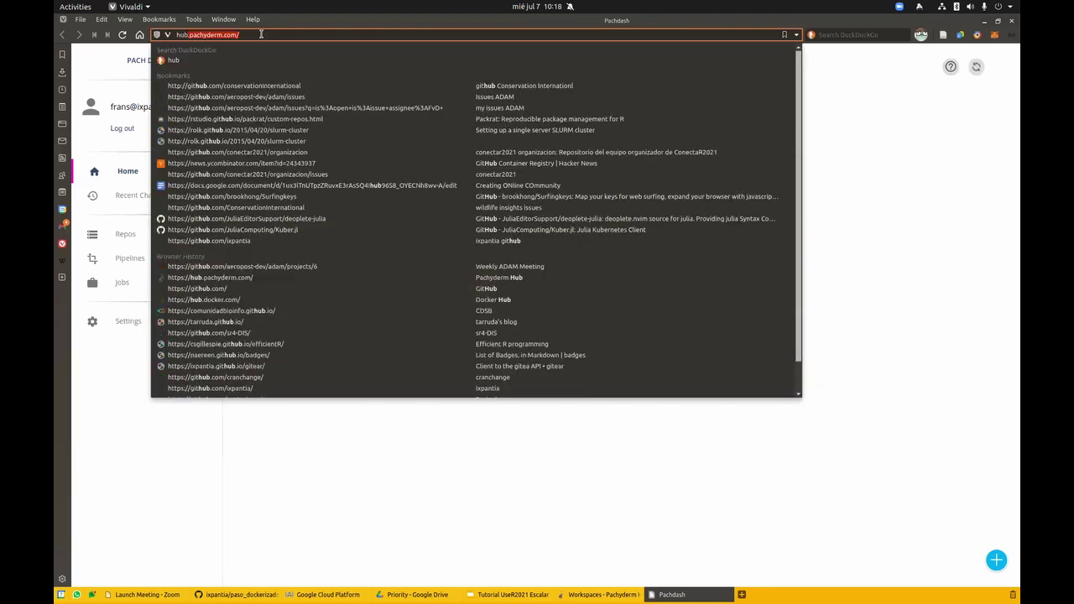
key(Return)
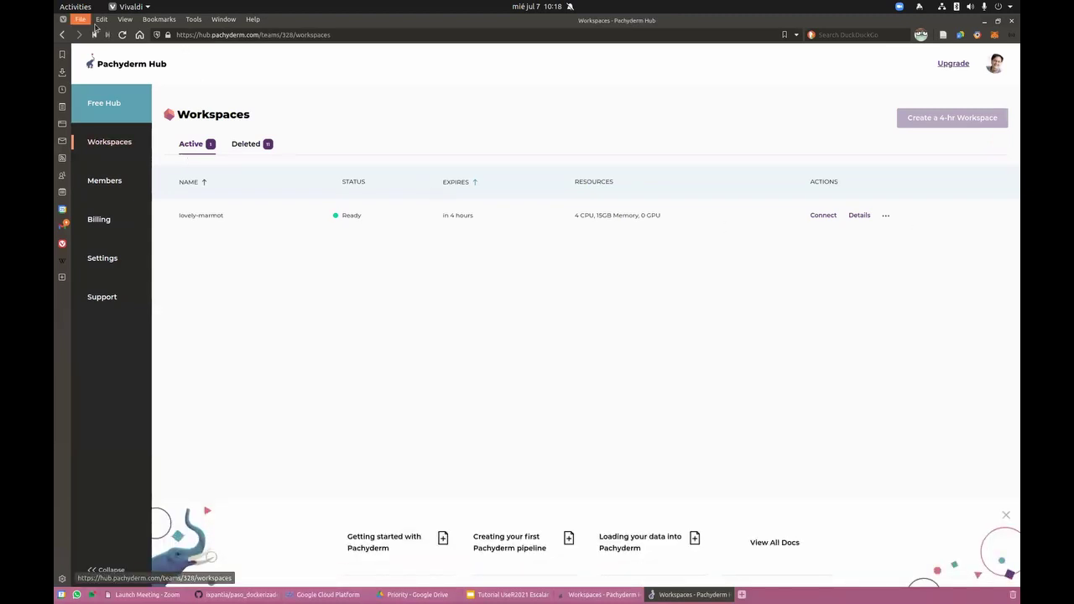
Open a private browser window and load the Pachyderm Hub site in it.
click(81, 20)
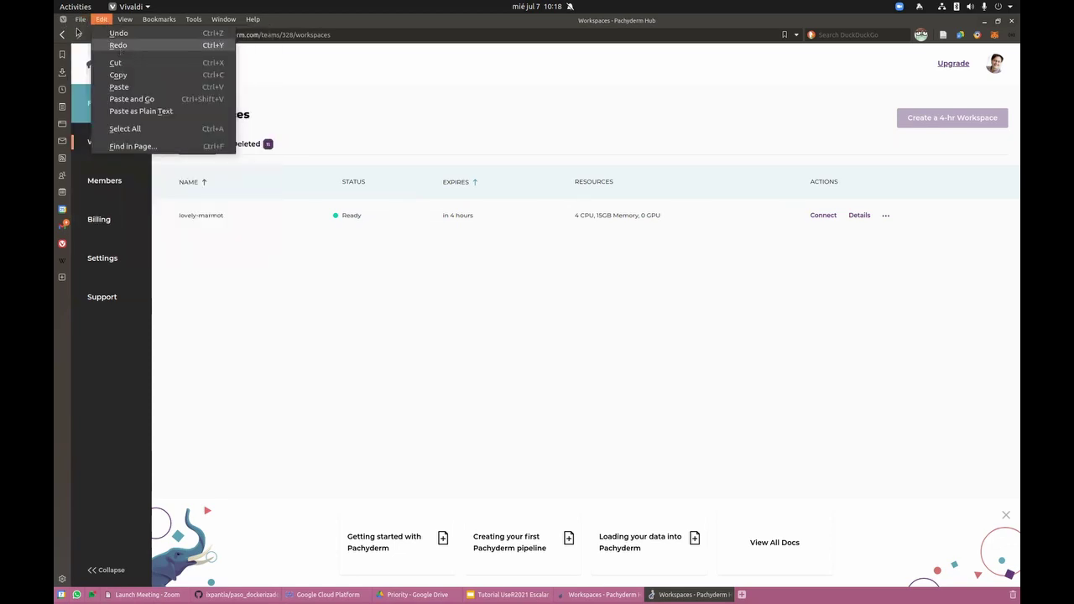
click(125, 57)
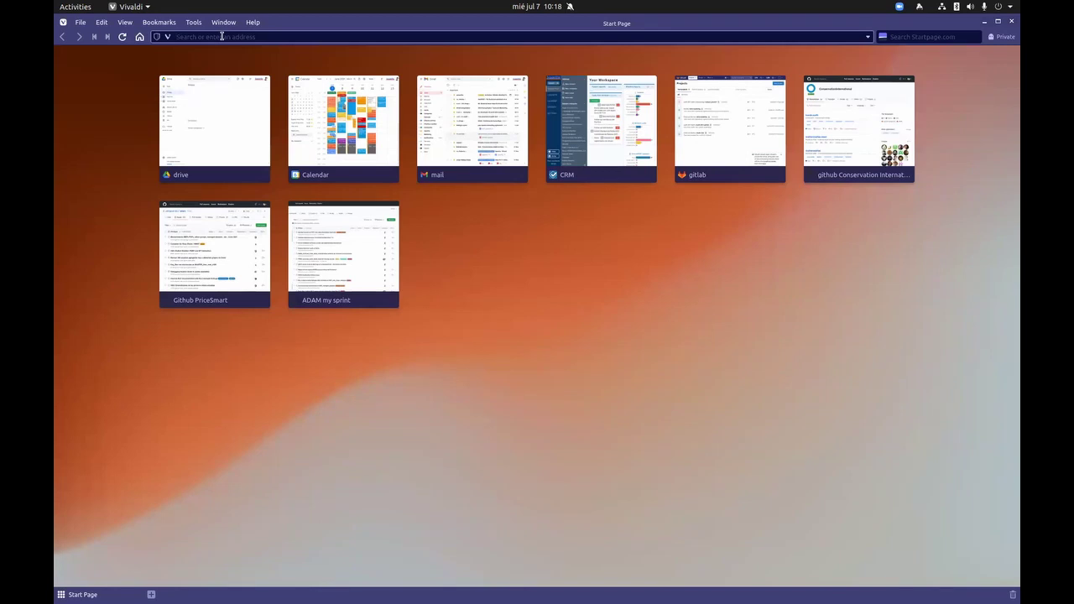
text(hub.pa)
key(Return)
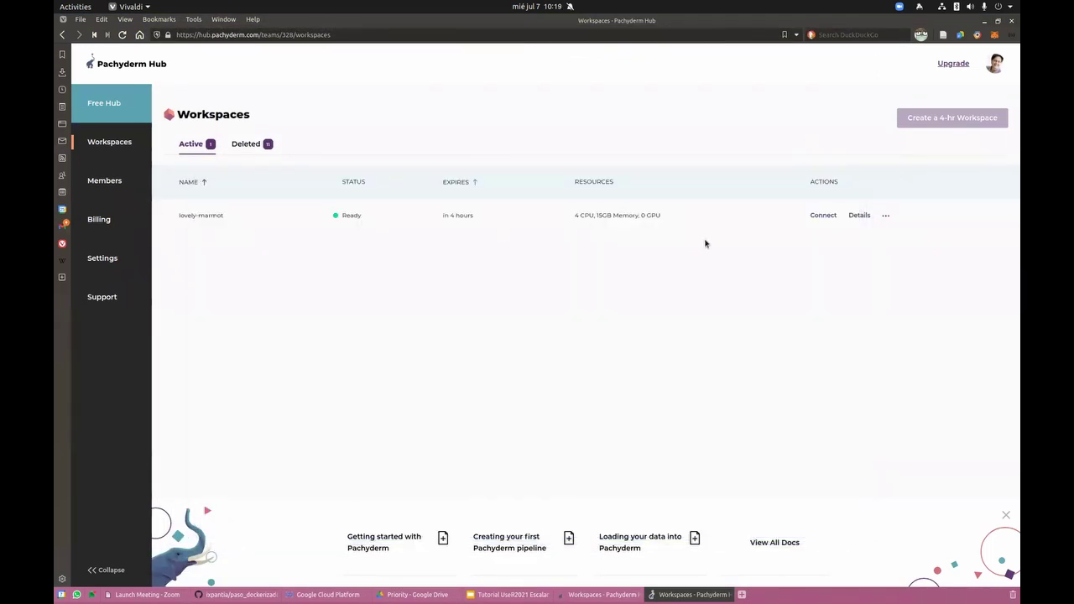
Open the lovely-marmot workspace's connection instructions and highlight pachctl in the one-time-password login command.
click(824, 216)
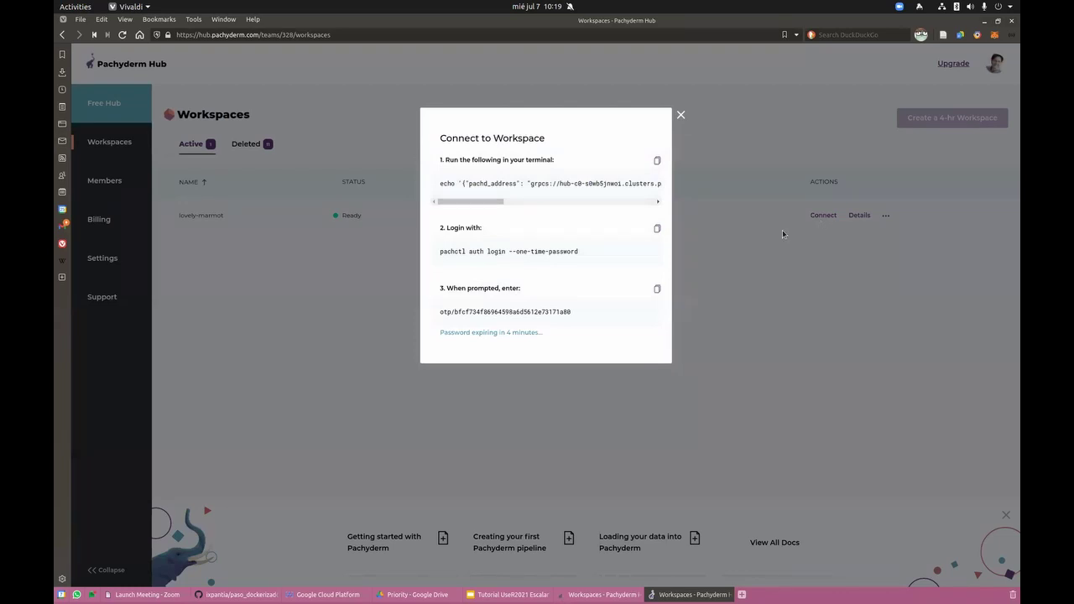
key(ctrl+alt+t)
drag(464, 252, 434, 250)
click(435, 253)
Return to the tutorial presentation and go back through its slide thumbnails to the early slides around slide 12.
click(508, 595)
scroll(158, 403, up, 10)
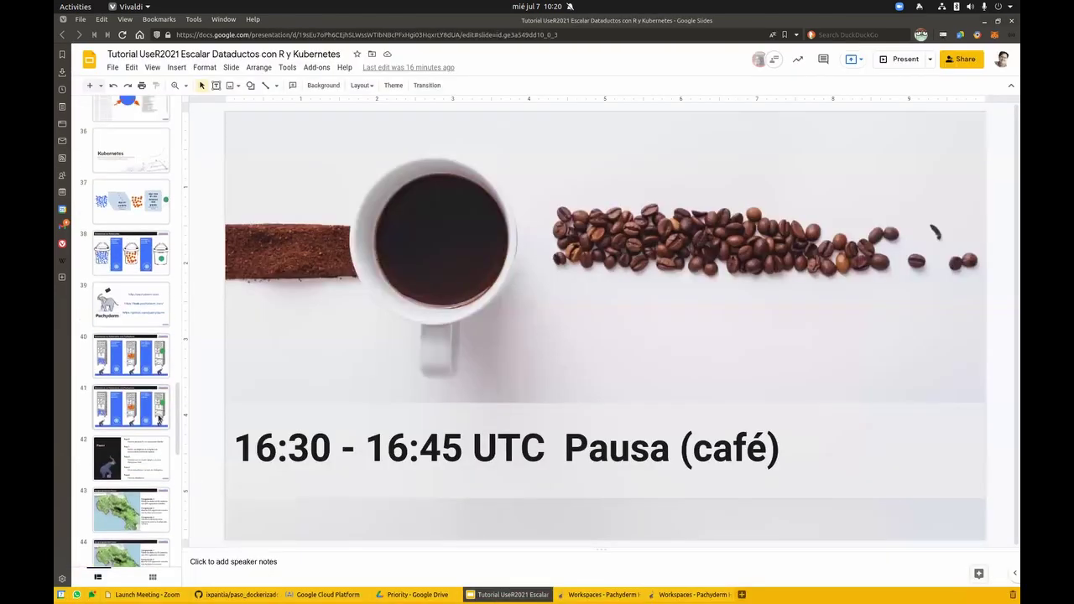
scroll(158, 401, up, 12)
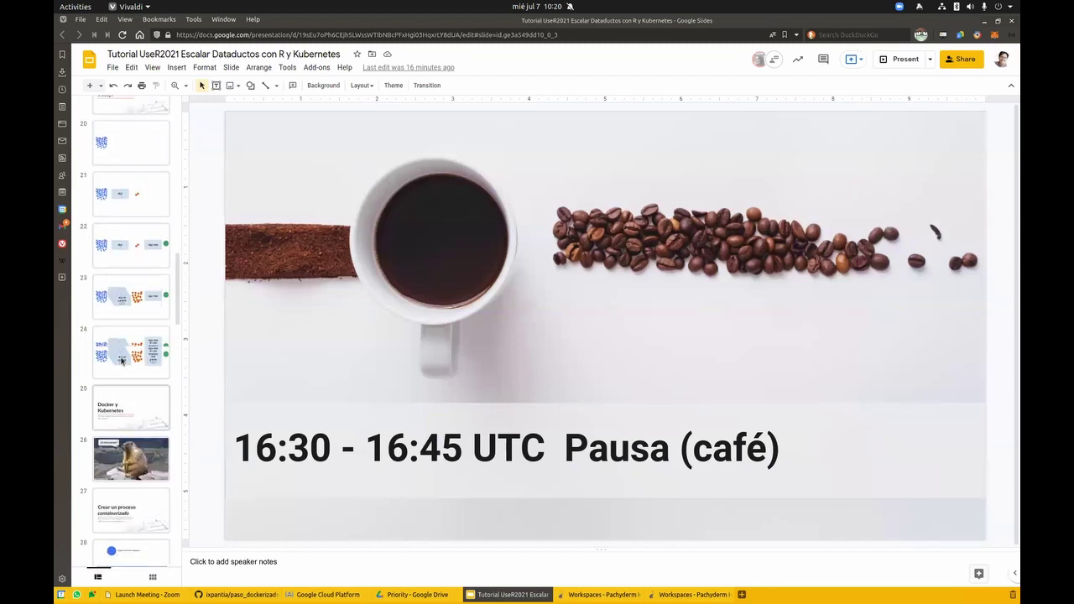
scroll(127, 344, up, 4)
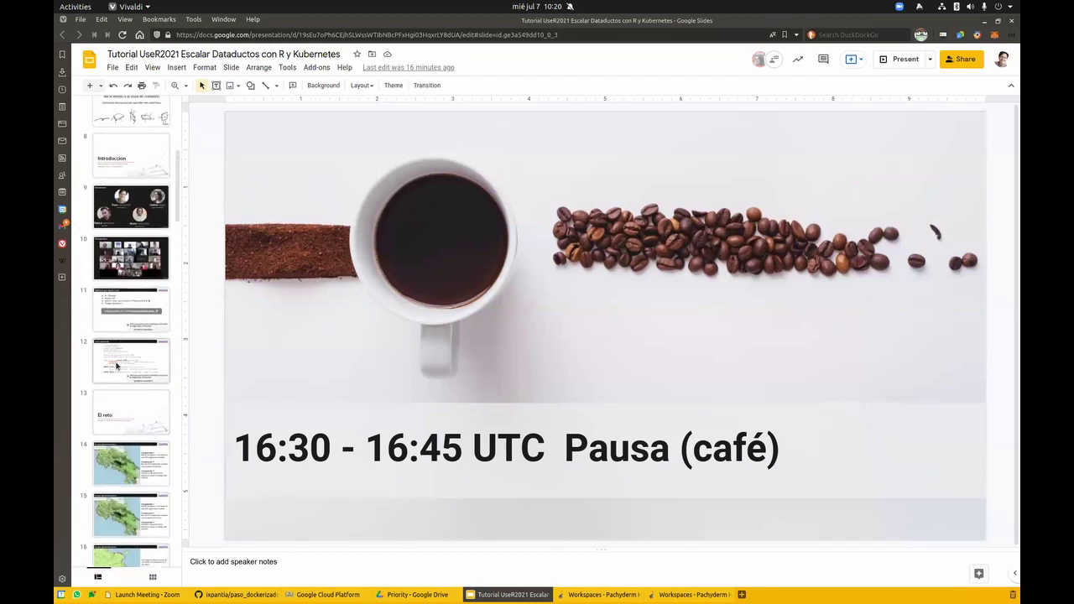